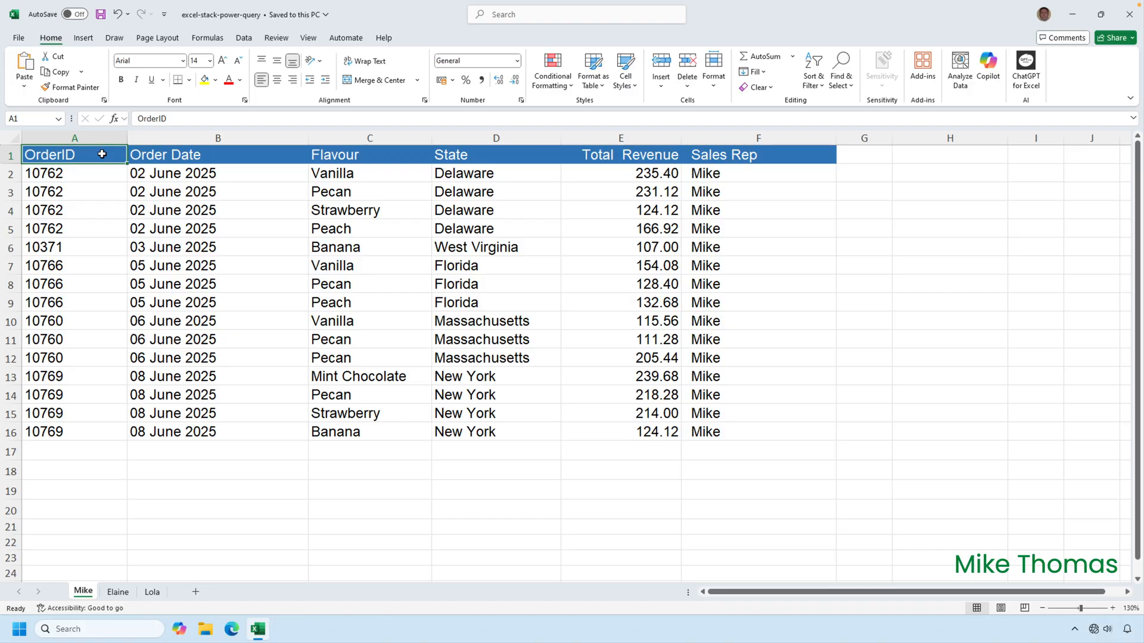
Convert the order data in A1:F16 on the first sales rep's sheet into a table with headers
left_click(119, 591)
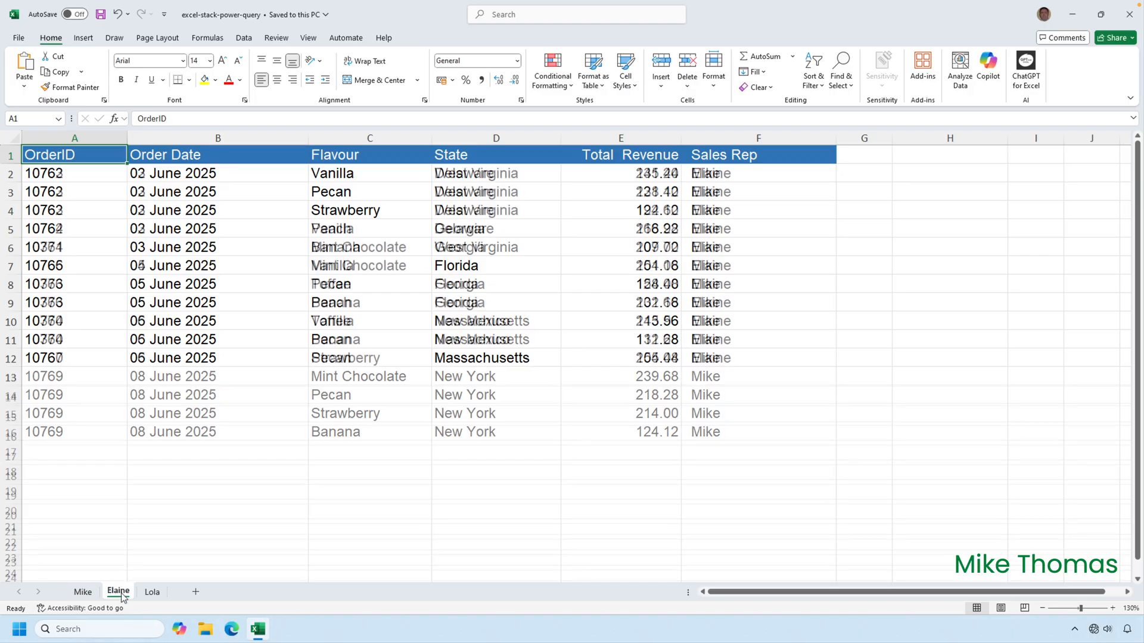
left_click(152, 592)
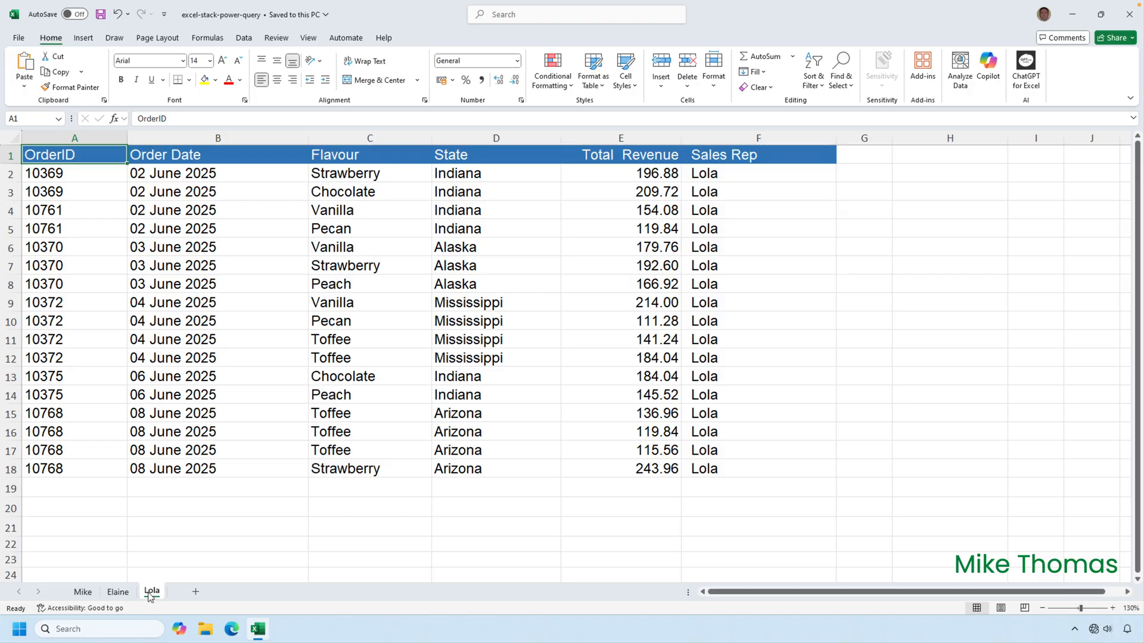
left_click(84, 592)
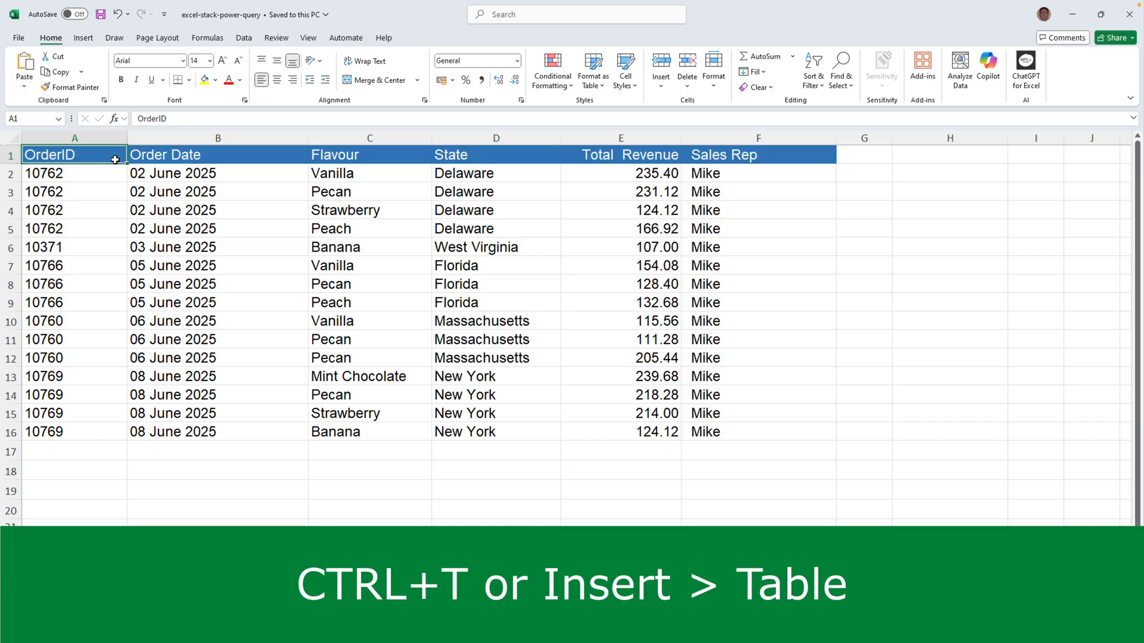
key("ctrl+t")
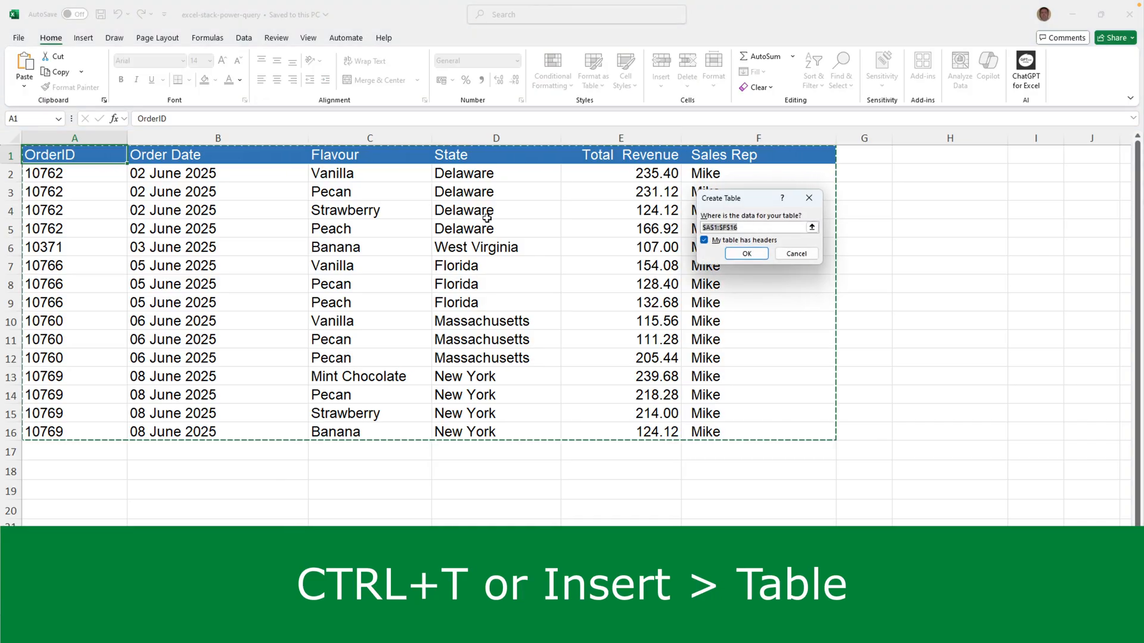
left_click(747, 254)
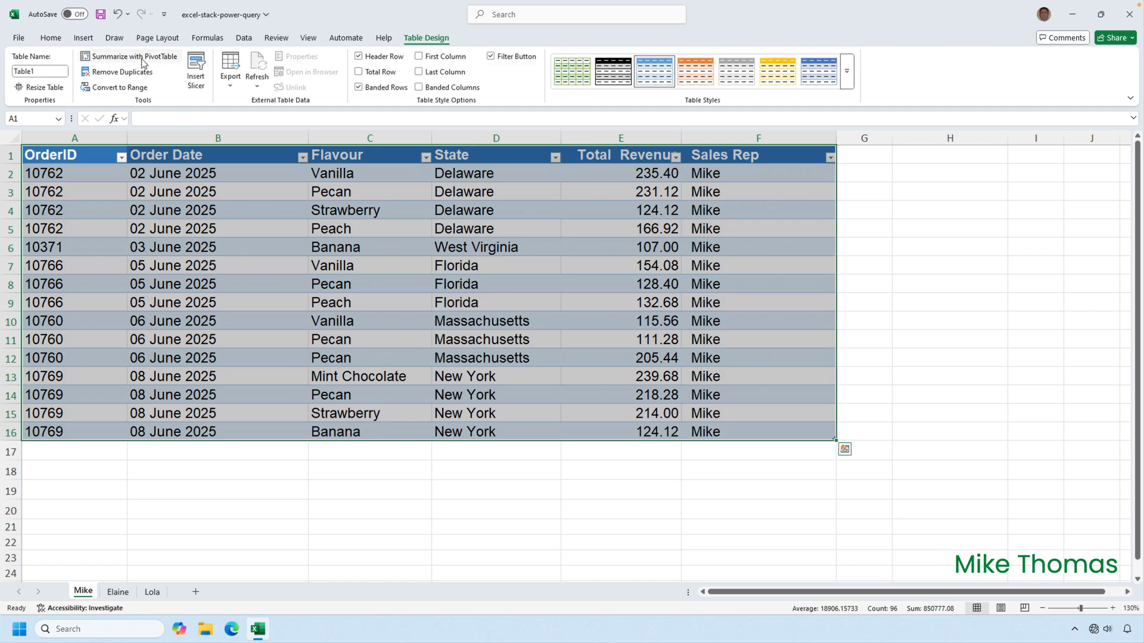
Name the new table after the sales rep whose orders it holds
left_click(43, 73)
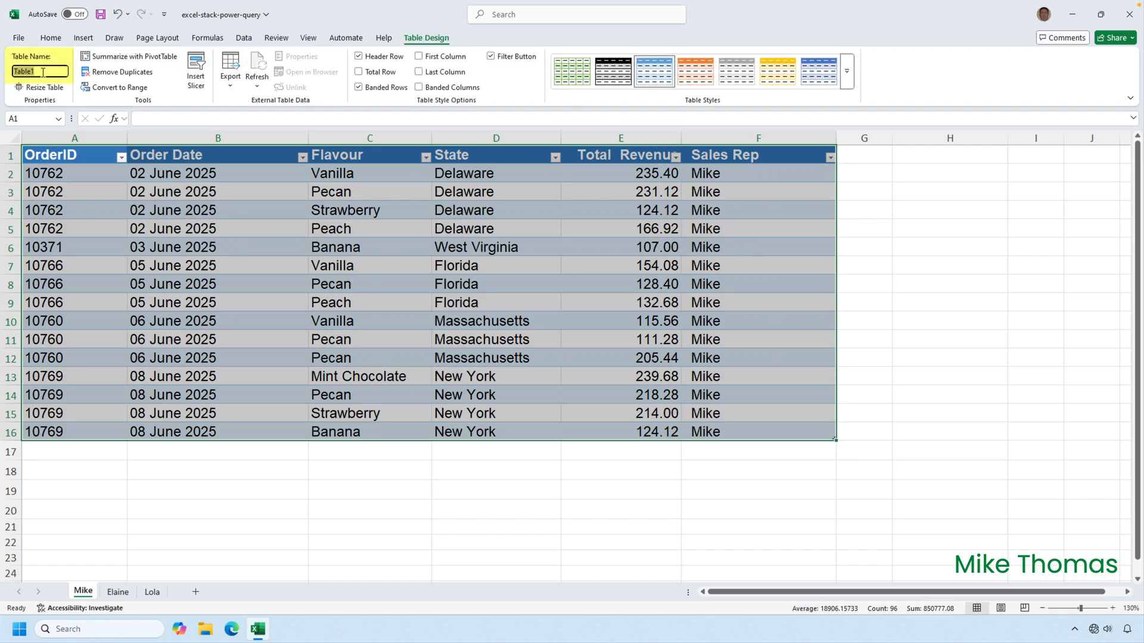
type("Mike")
key("Return")
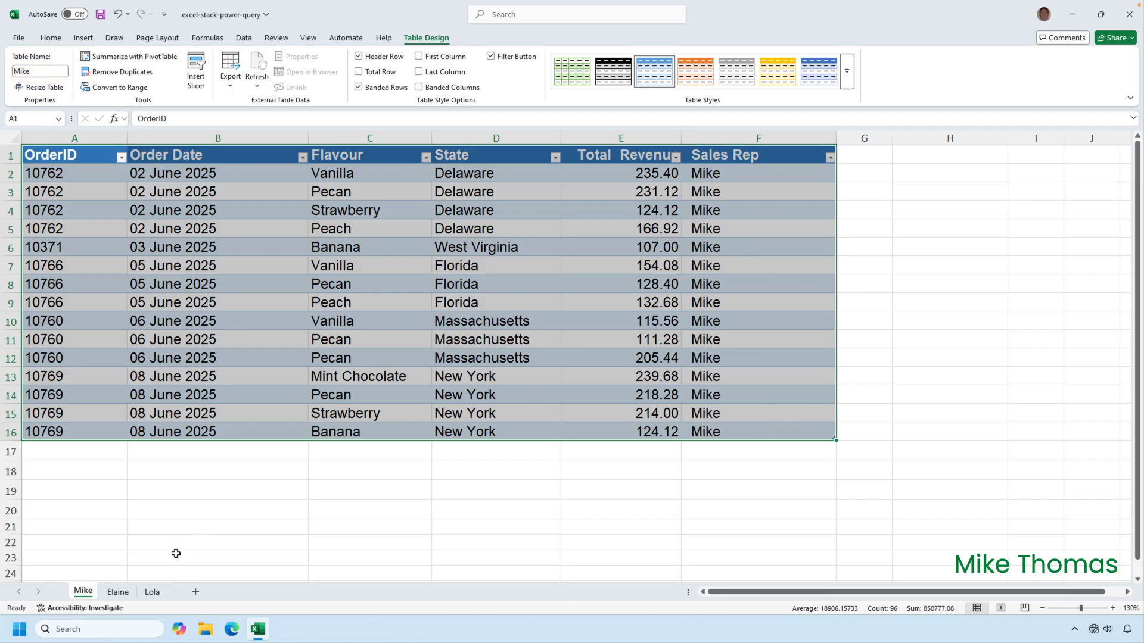
Bring the first sales rep's table into Power Query and load the query back as a connection only
left_click(125, 593)
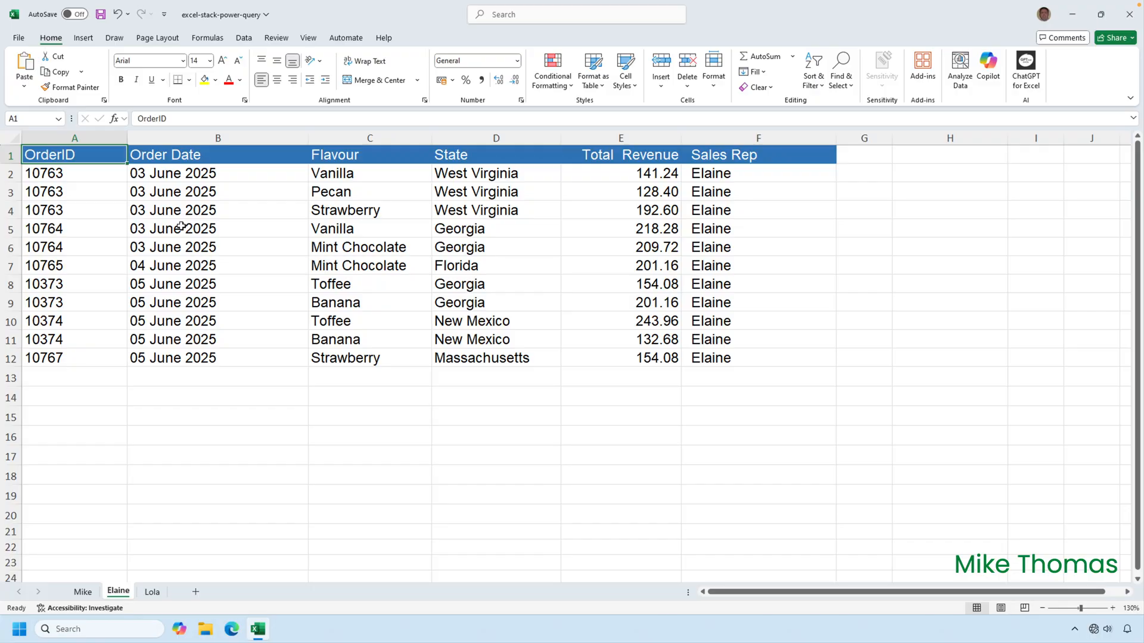
left_click(152, 592)
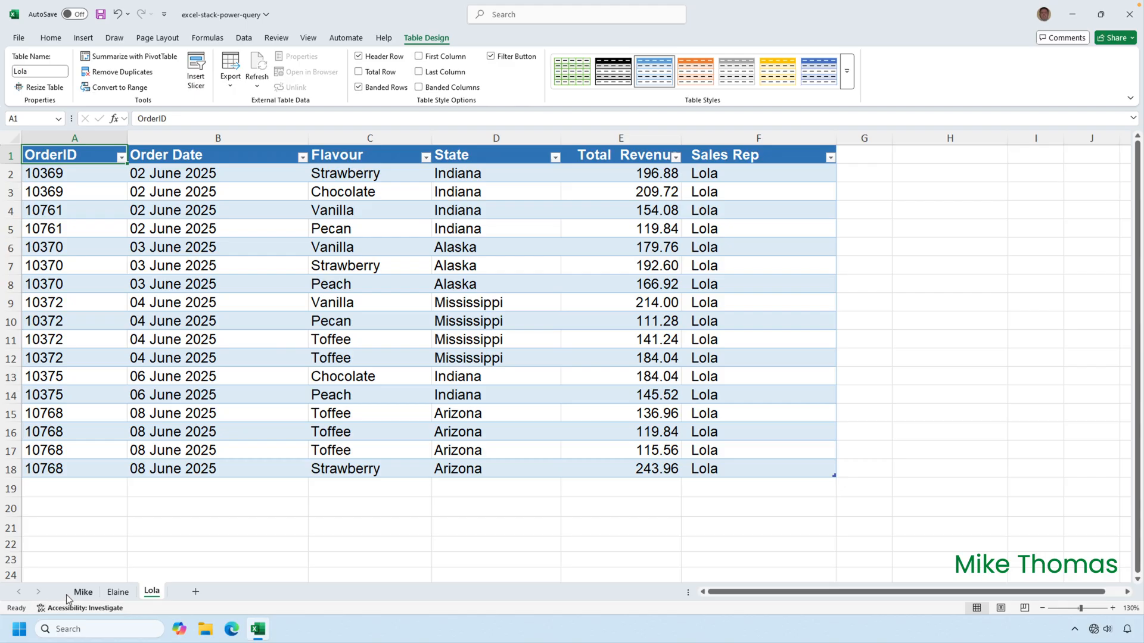
left_click(81, 592)
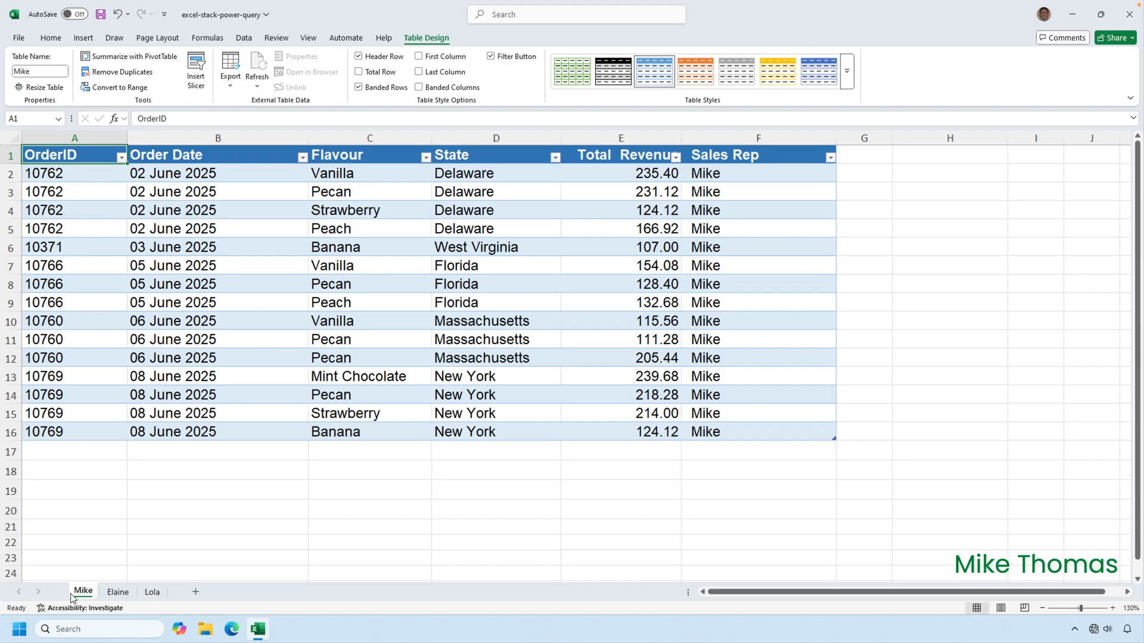
left_click(244, 39)
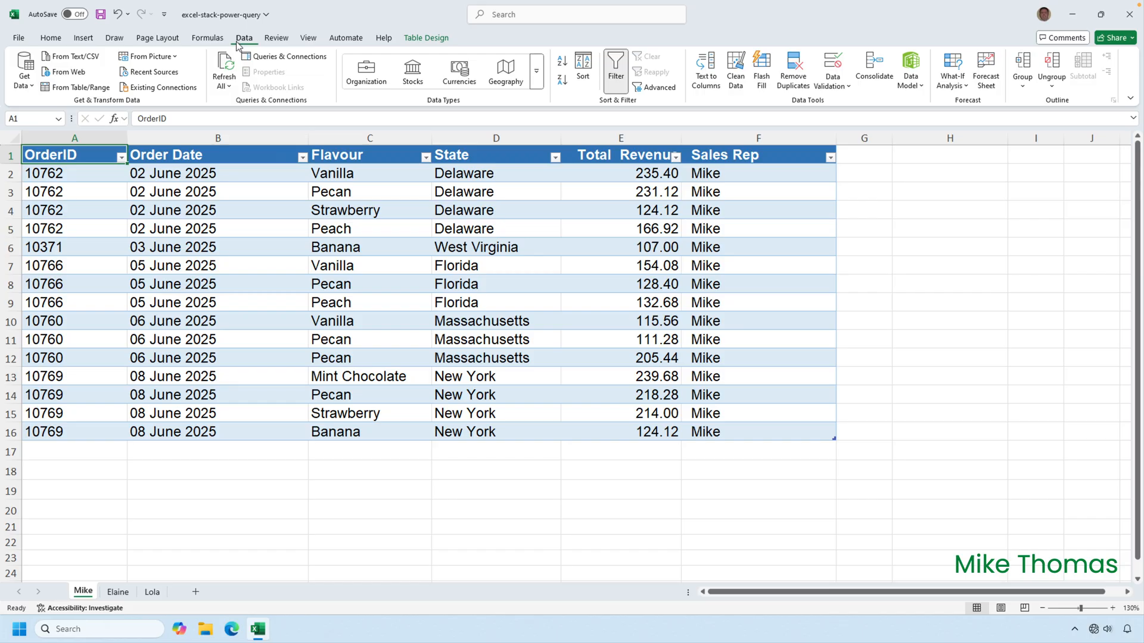
left_click(72, 92)
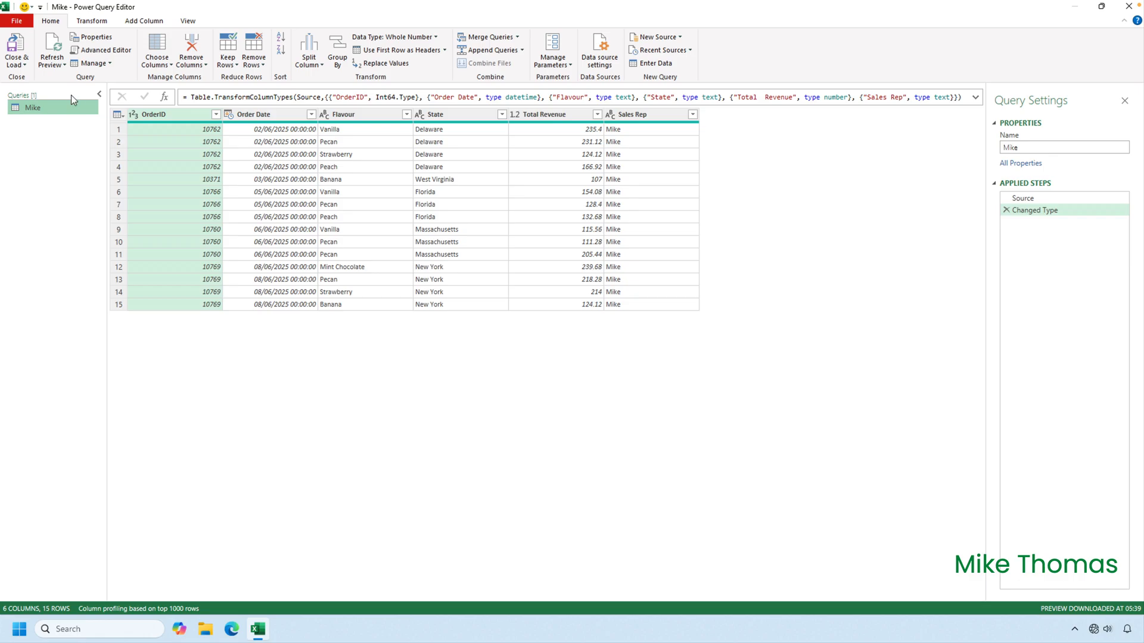
left_click(25, 65)
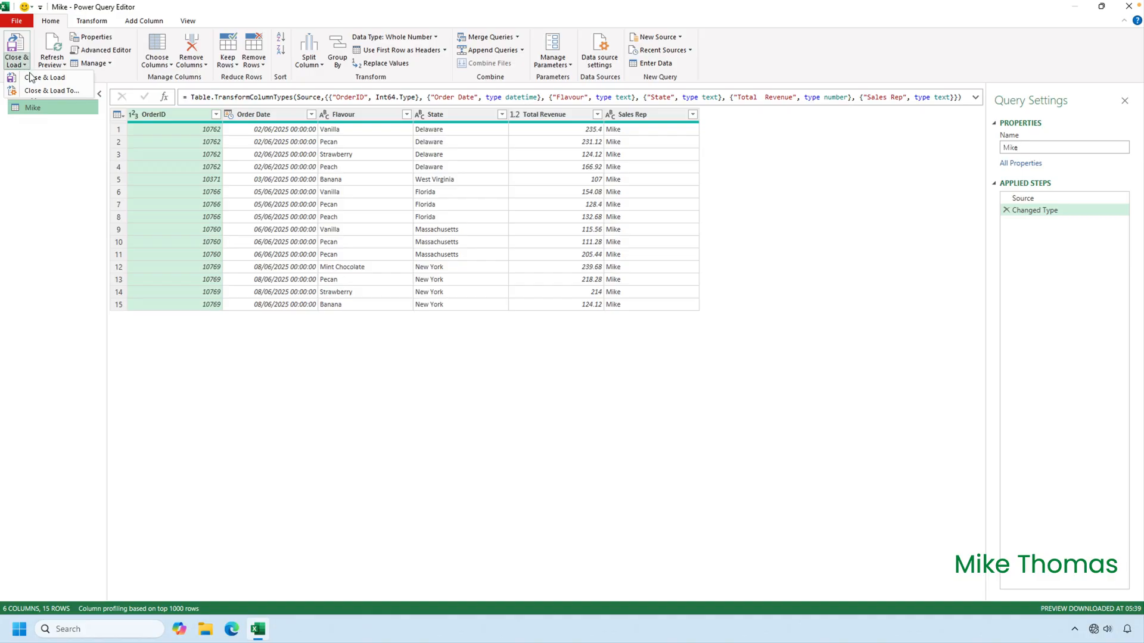
left_click(44, 90)
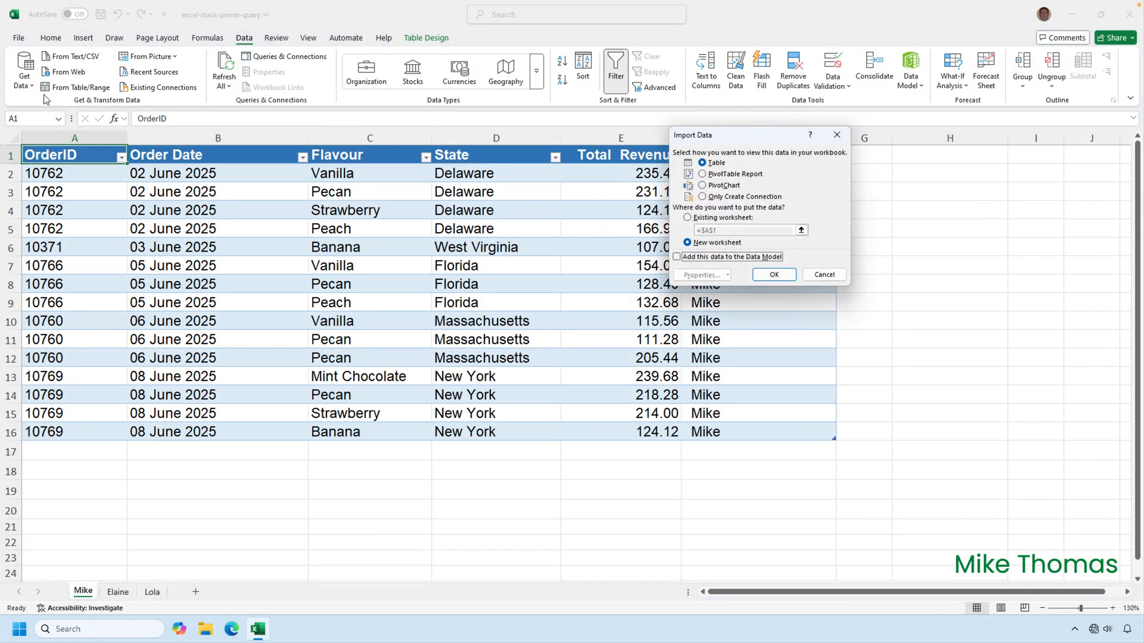
left_click(740, 198)
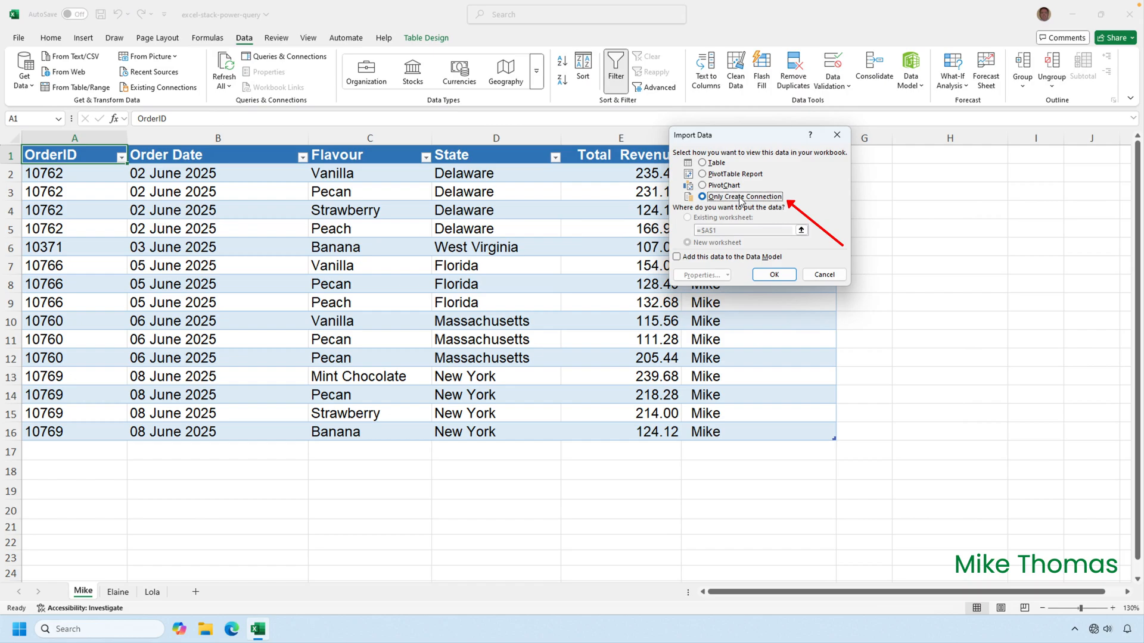
left_click(773, 276)
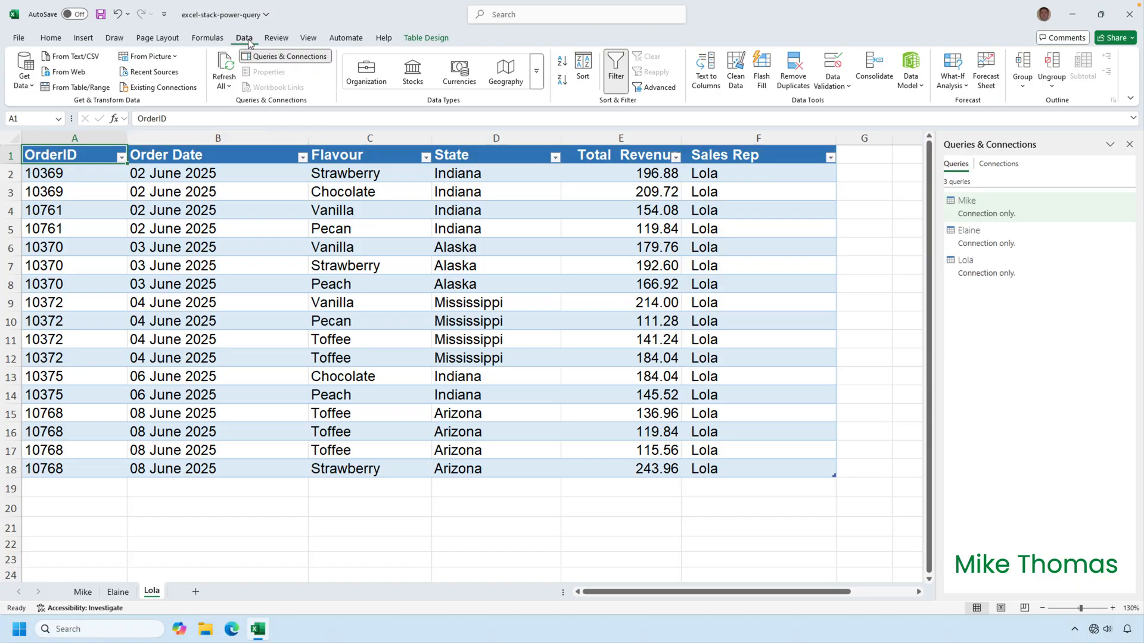
Append the three sales reps' queries into one new query using the three-or-more-tables option, in sheet order
left_click(27, 81)
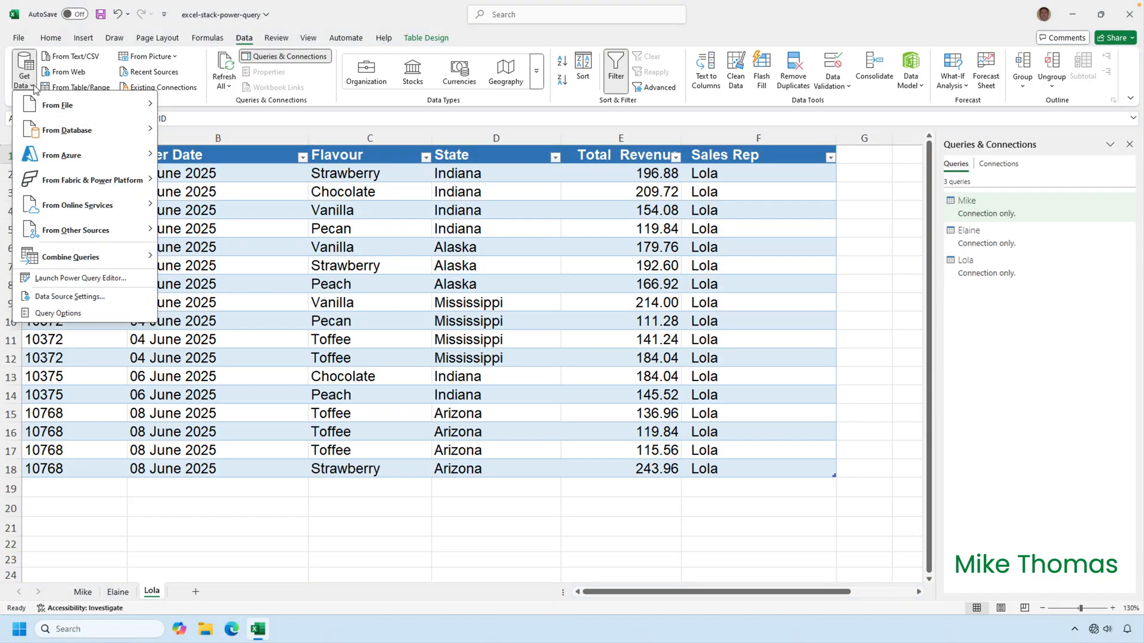
mouse_move(92, 263)
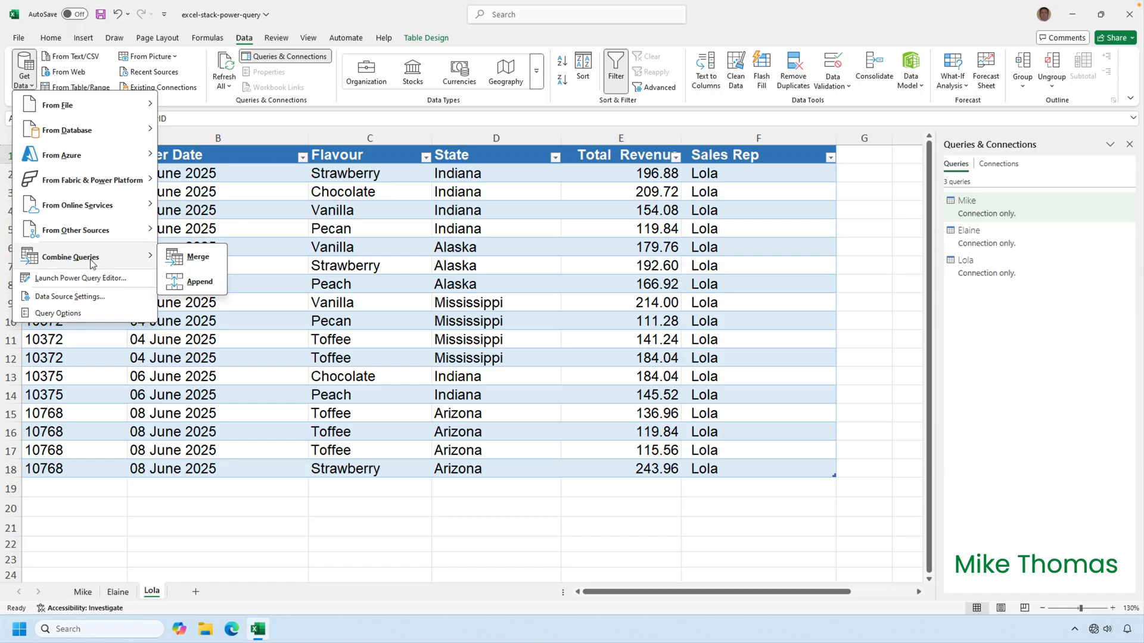
left_click(200, 283)
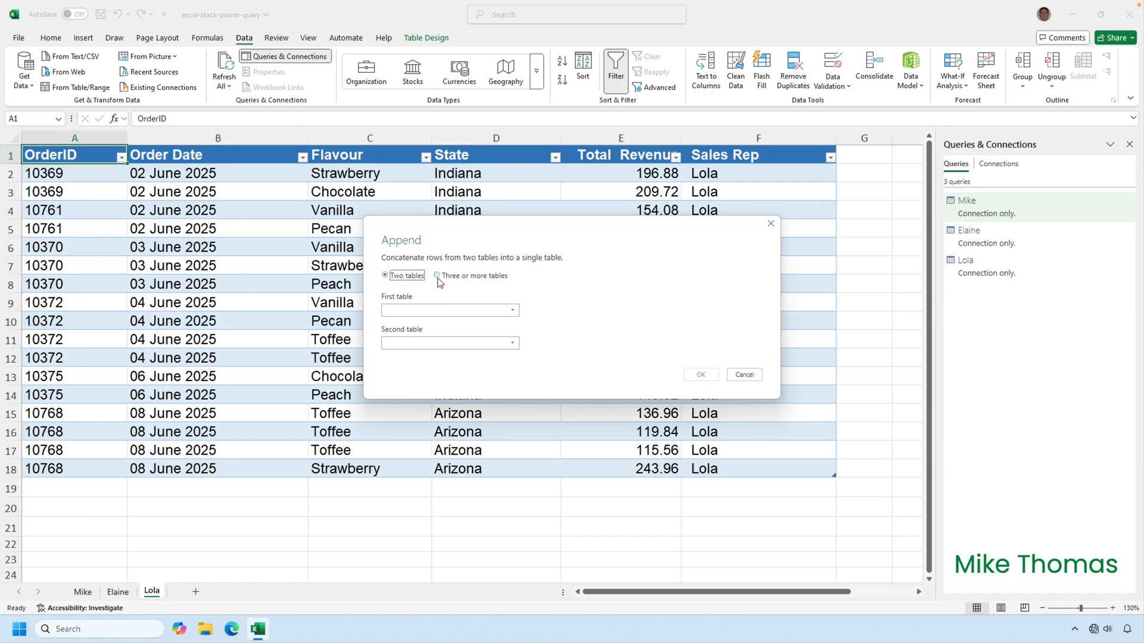
left_click(438, 277)
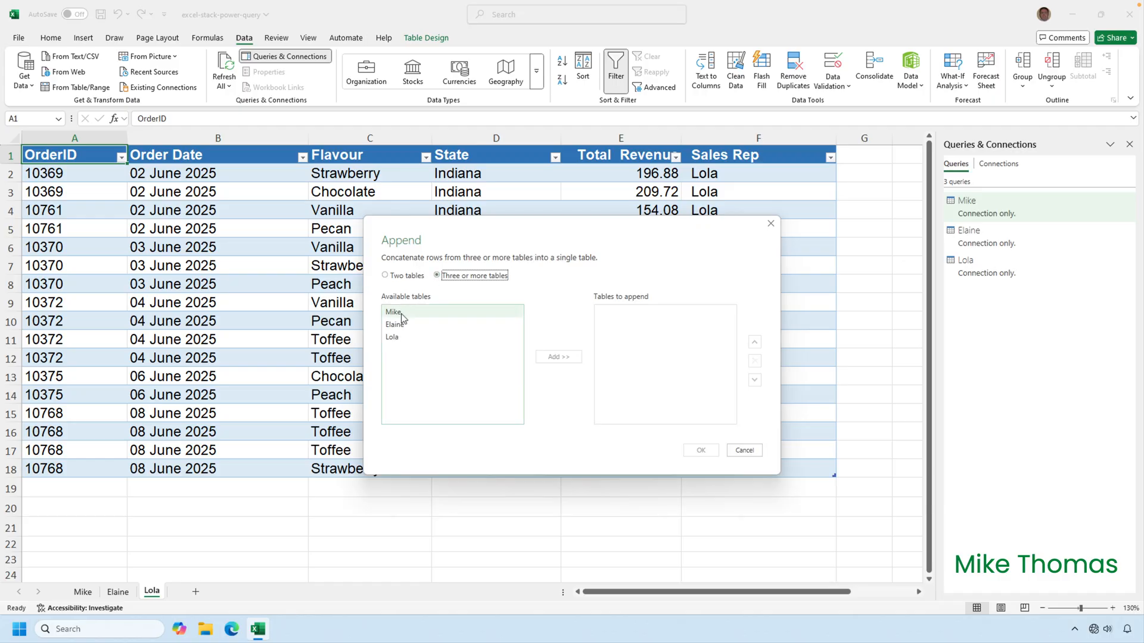
left_click(394, 313)
left_click(558, 357)
left_click(448, 325)
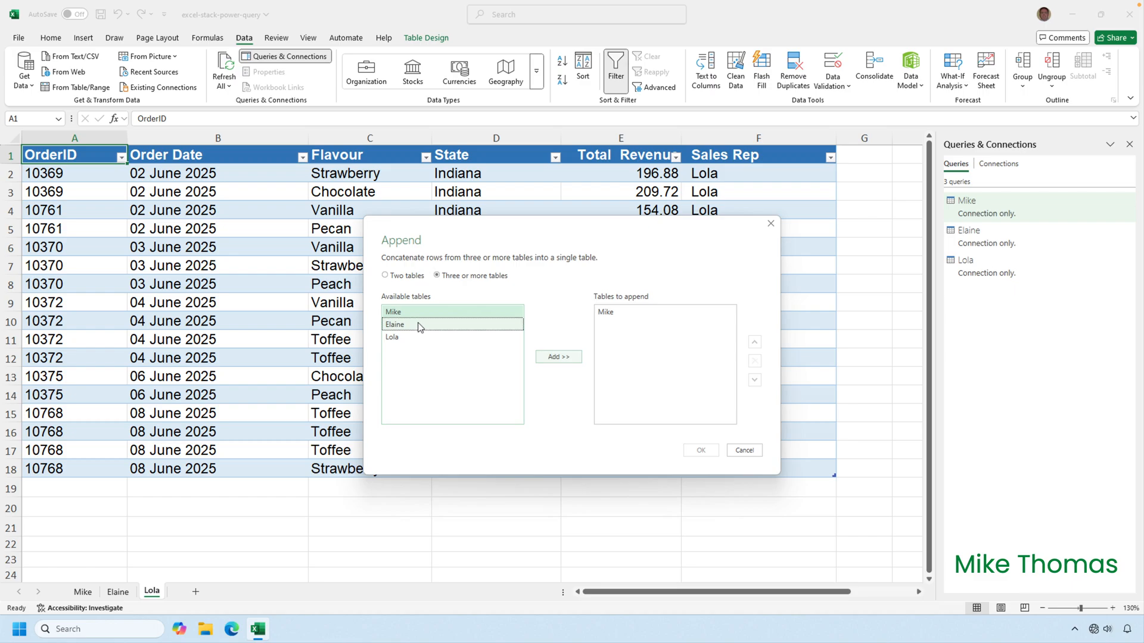
left_click(549, 356)
left_click(417, 337)
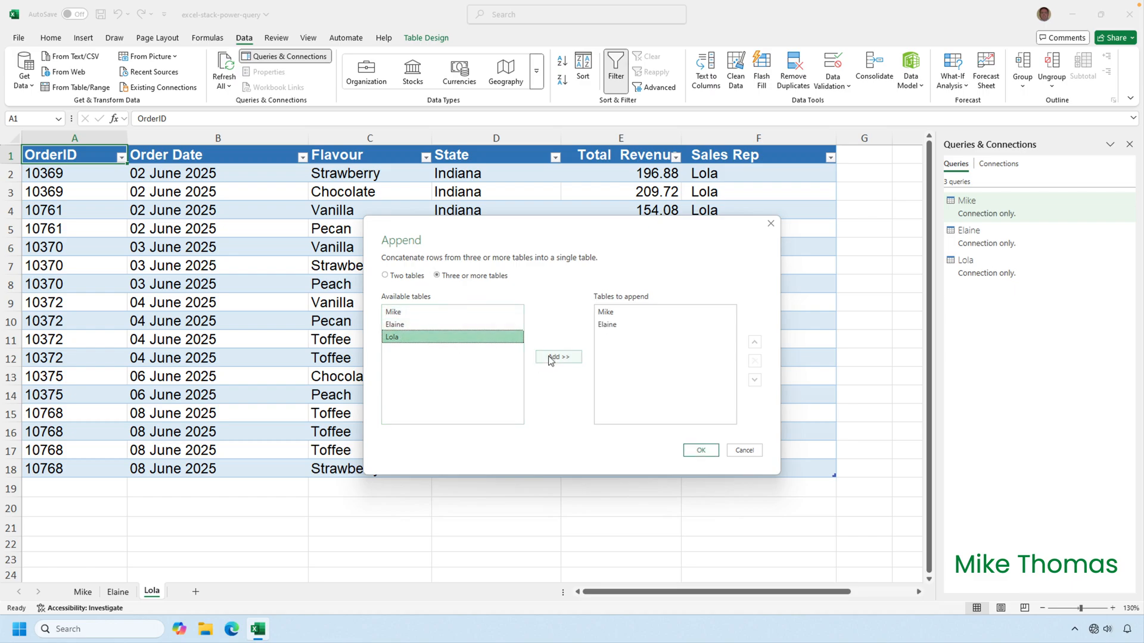
left_click(550, 358)
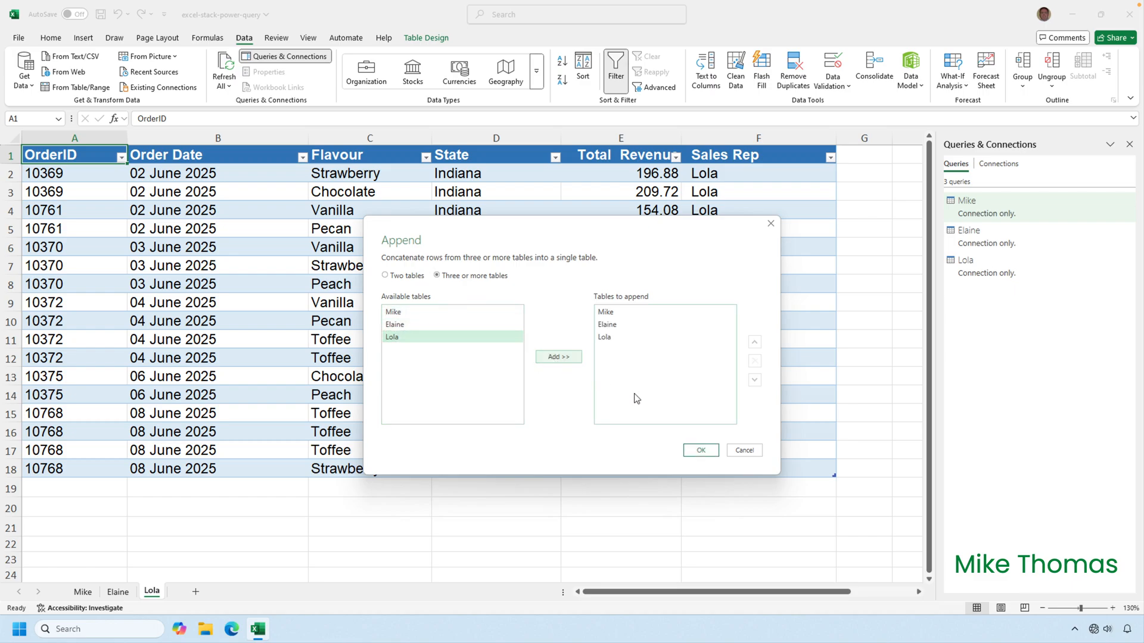
left_click(699, 451)
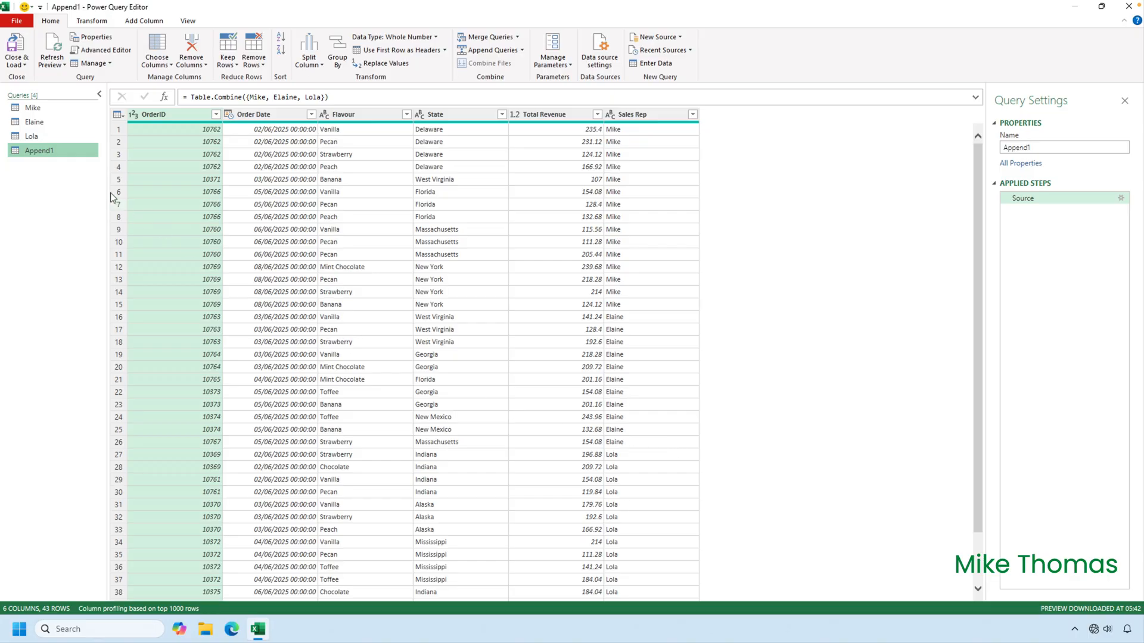
Rename the appended query as All Sales
right_click(45, 155)
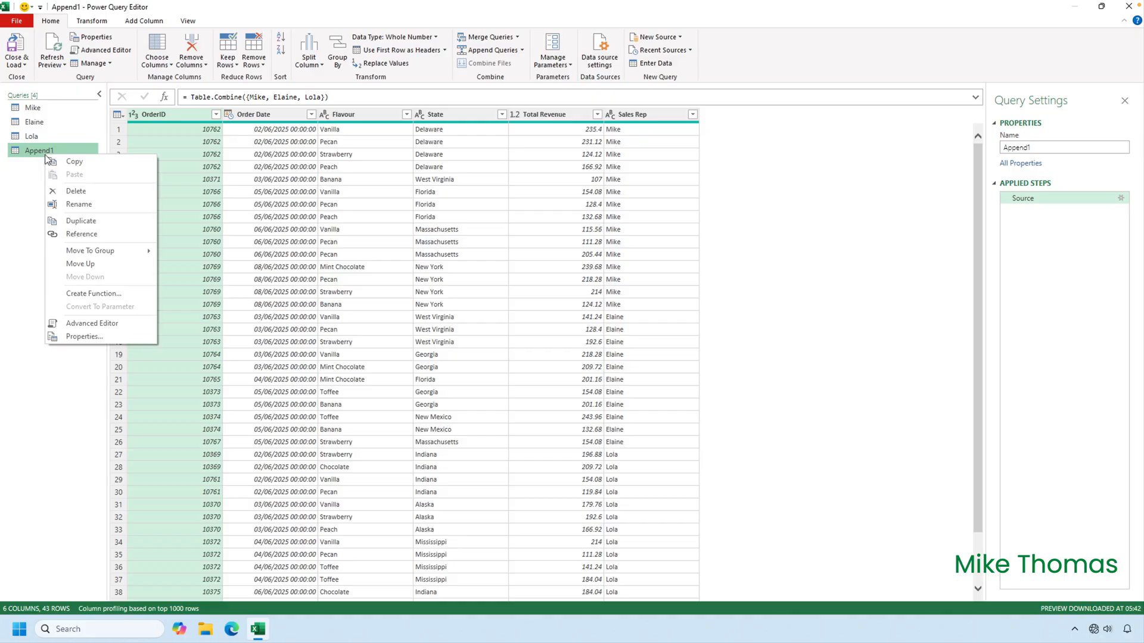
left_click(85, 206)
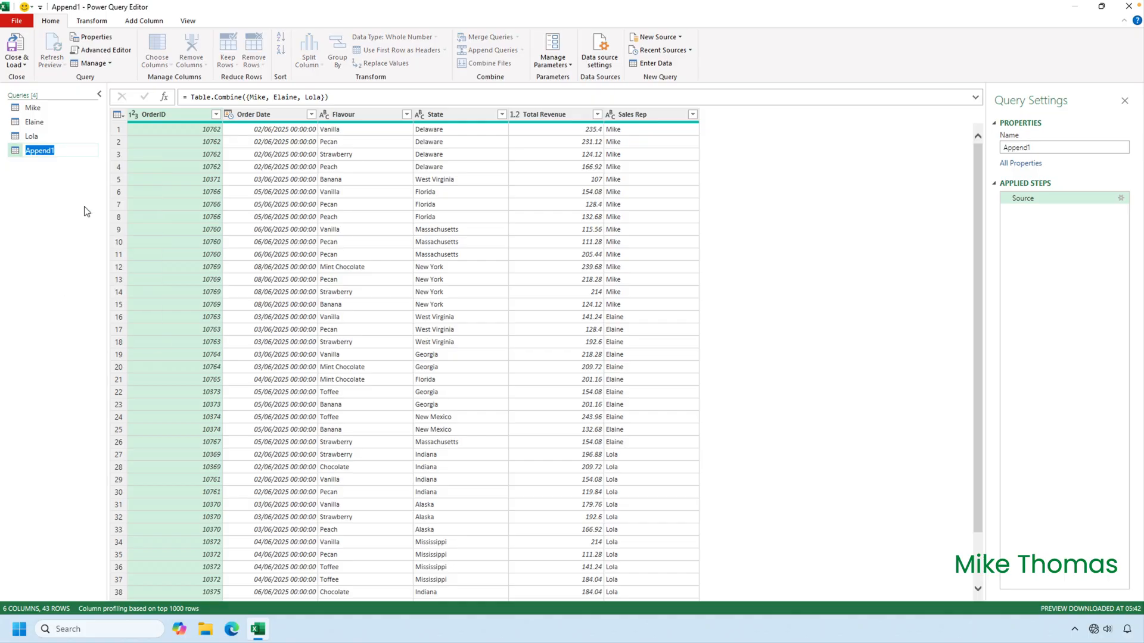
type("ll Sales")
key("Return")
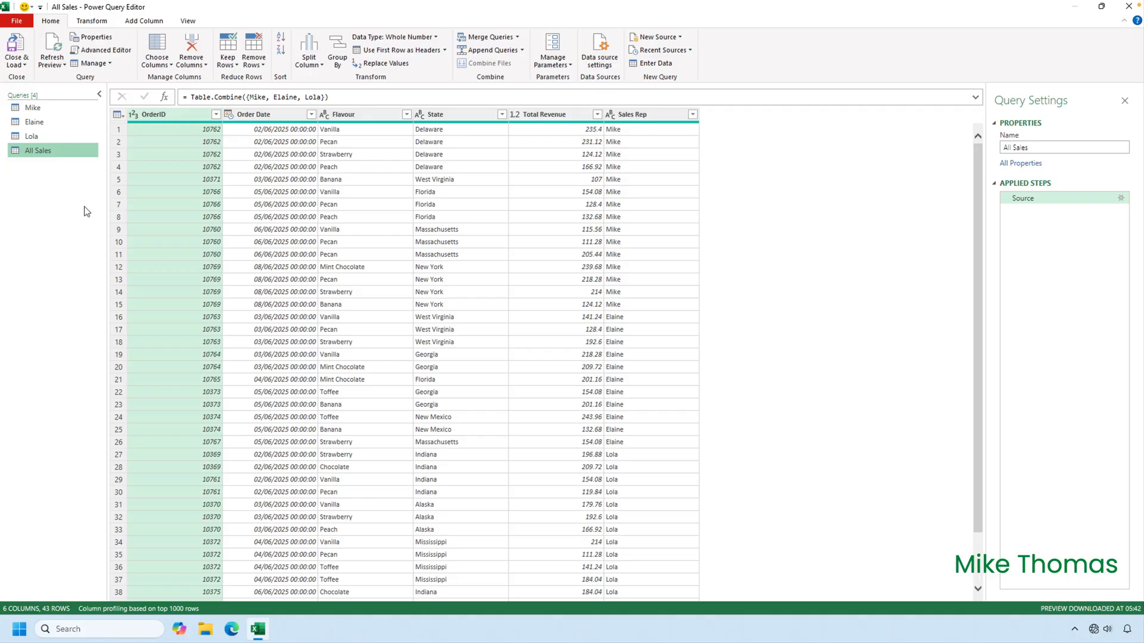
Change the Order Date column's data type to Date and sort the All Sales rows by it in ascending order
left_click(230, 115)
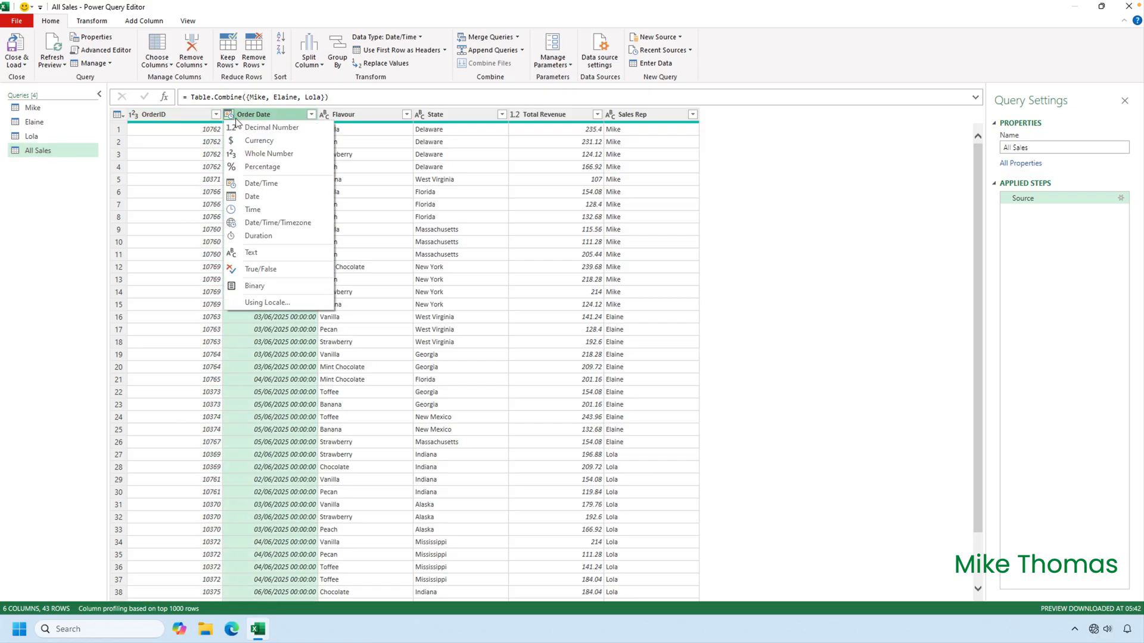
left_click(264, 196)
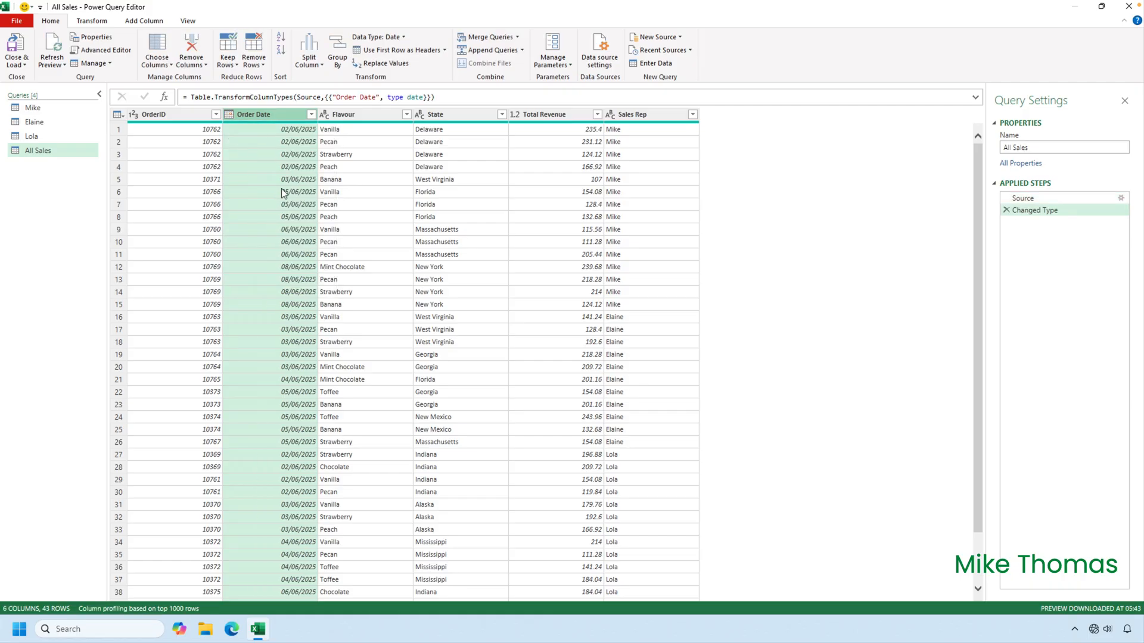
scroll(349, 197, "down", 2)
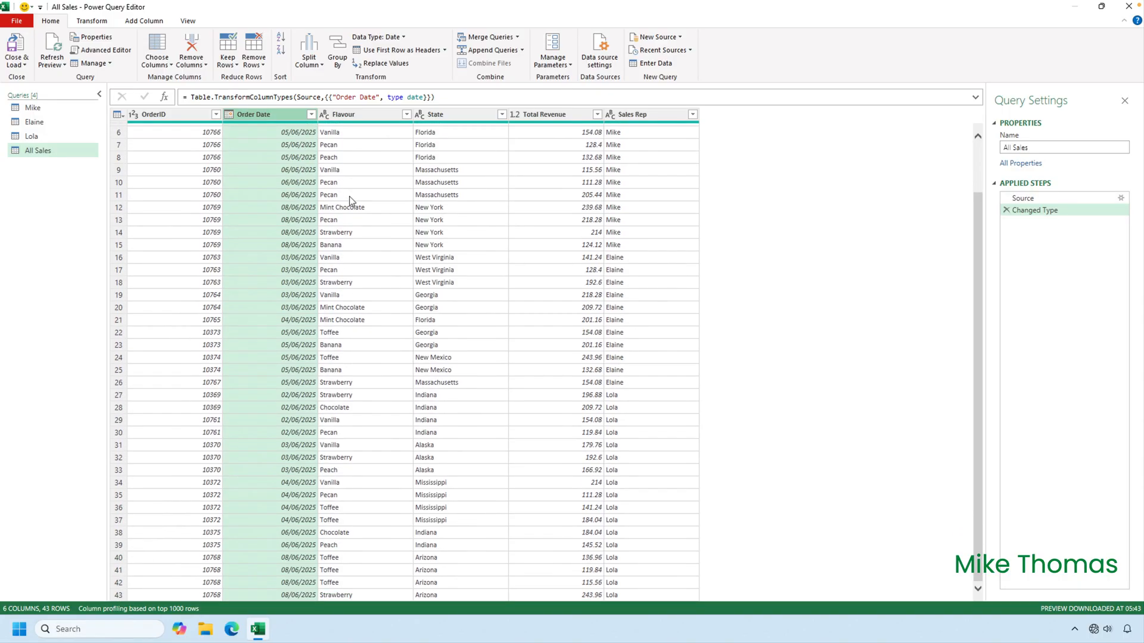
scroll(364, 222, "up", 2)
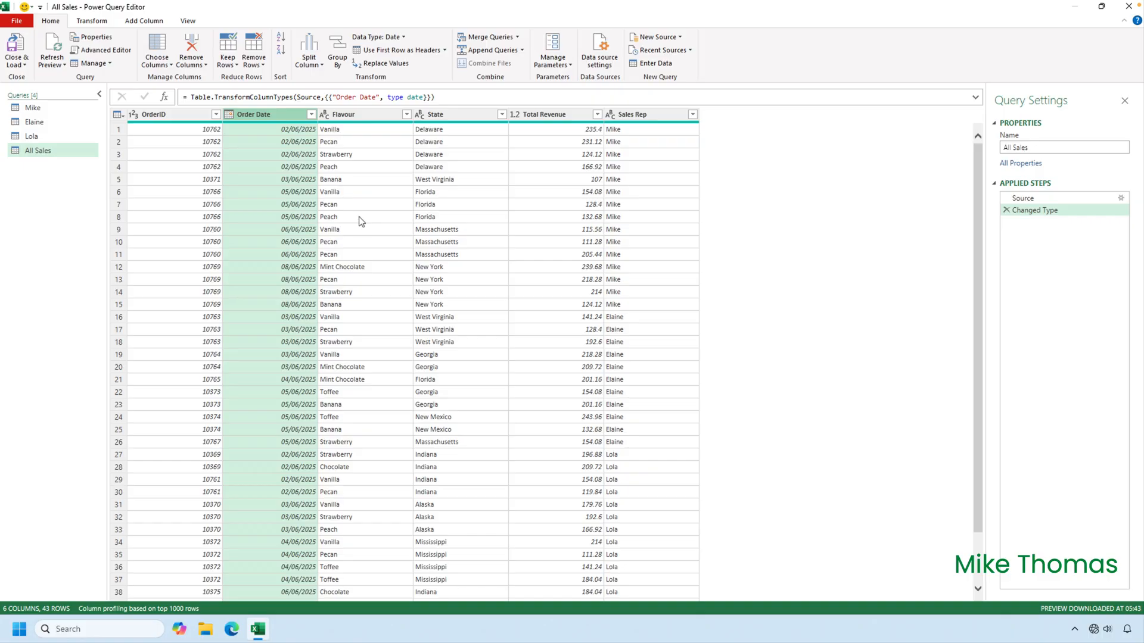
left_click(311, 115)
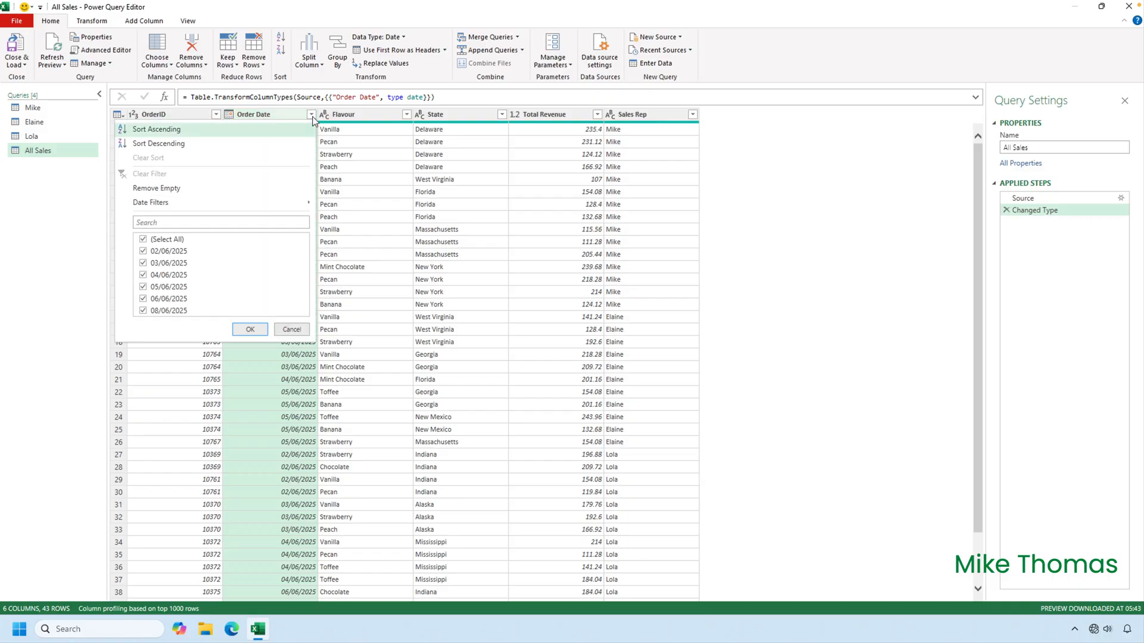
left_click(187, 130)
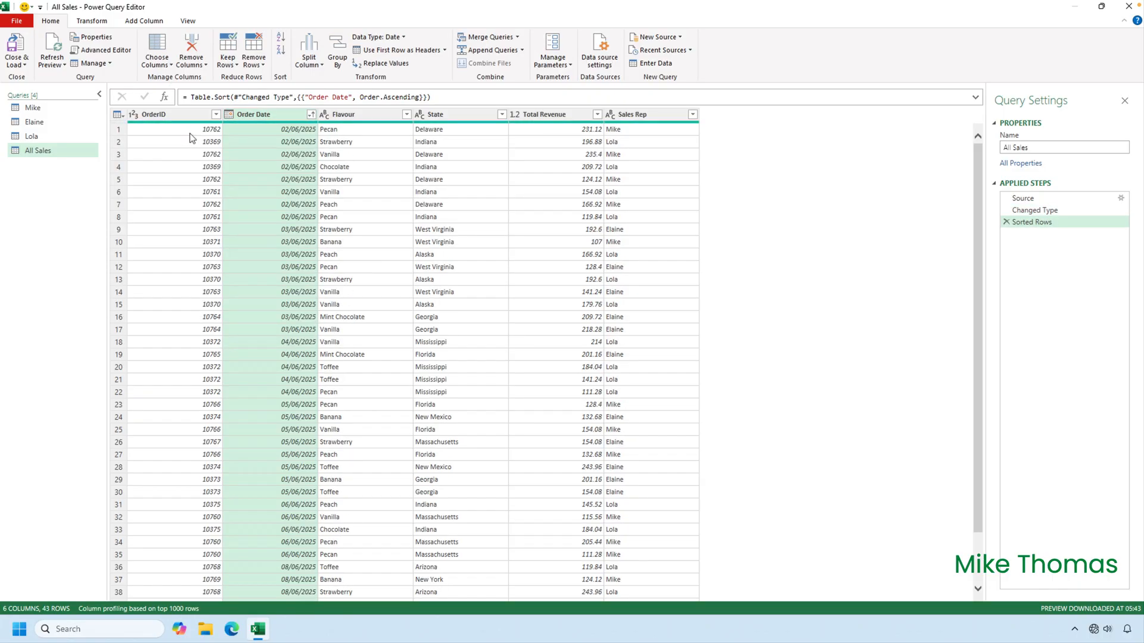
Close the query editor and load the All Sales query as a table on a new worksheet
left_click(16, 64)
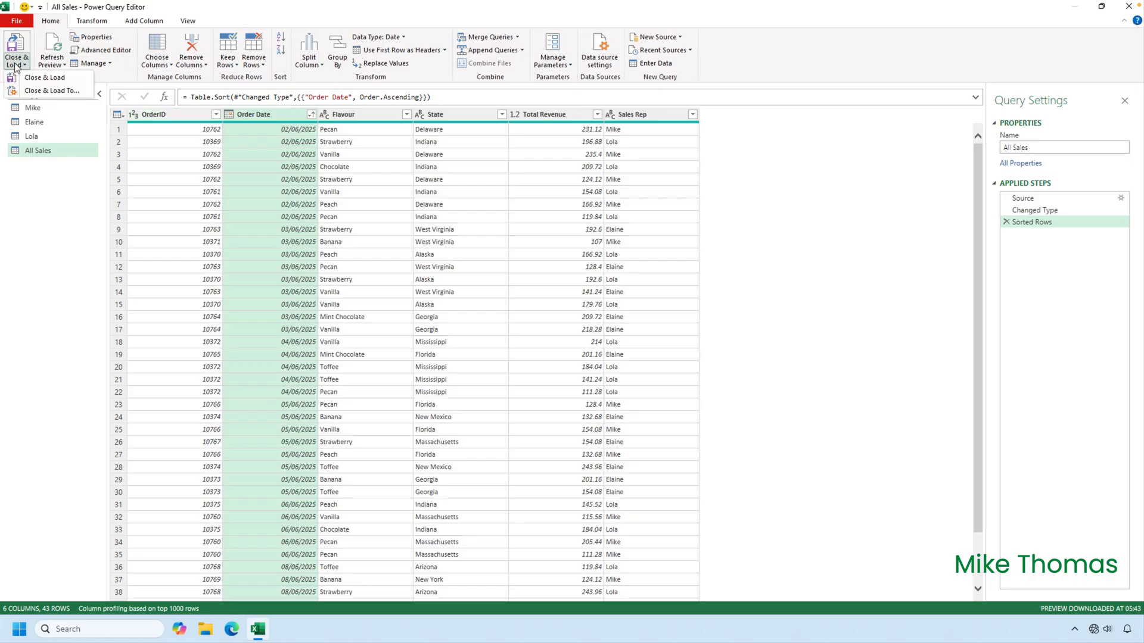
left_click(37, 91)
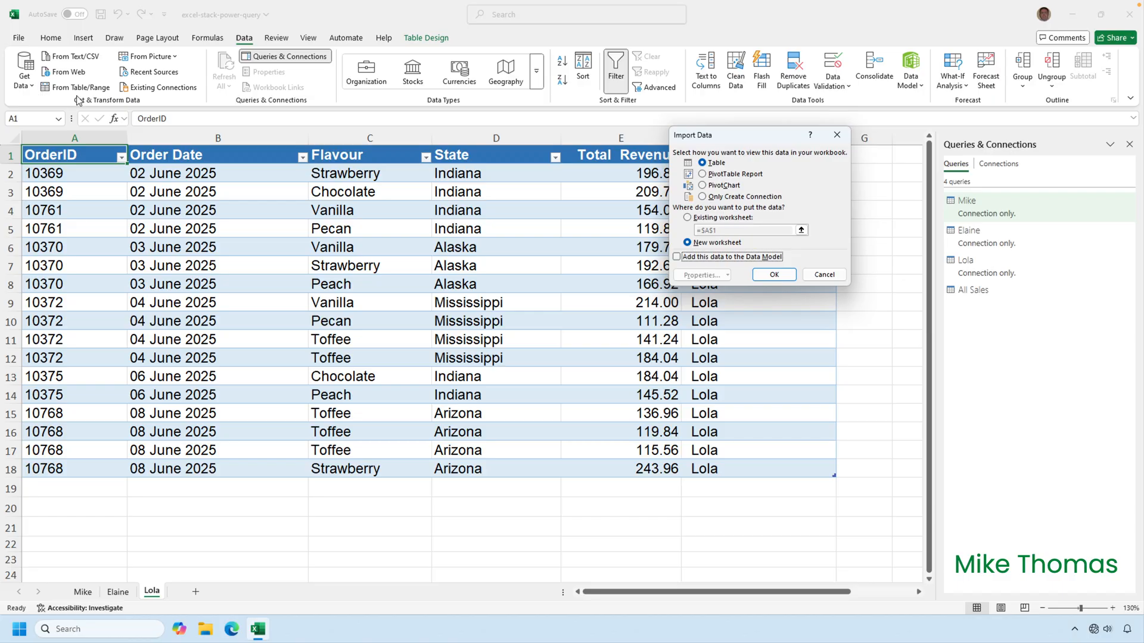
left_click(776, 274)
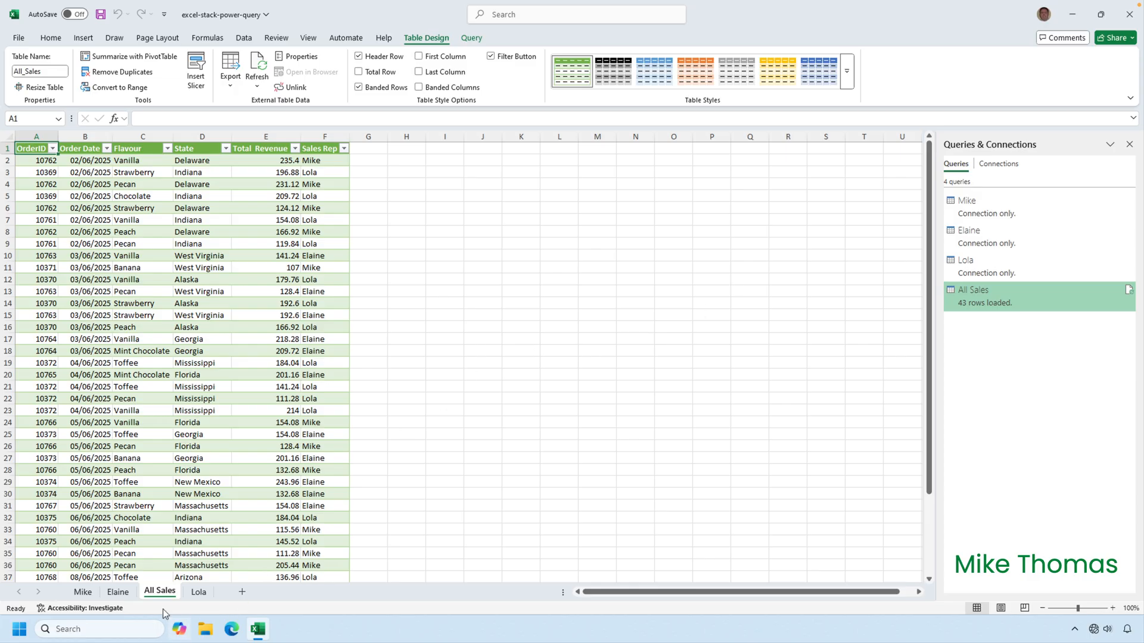
Move the All Sales sheet after the three sales reps' sheets and dismiss the list of workbook queries
left_click_drag(170, 598, 226, 595)
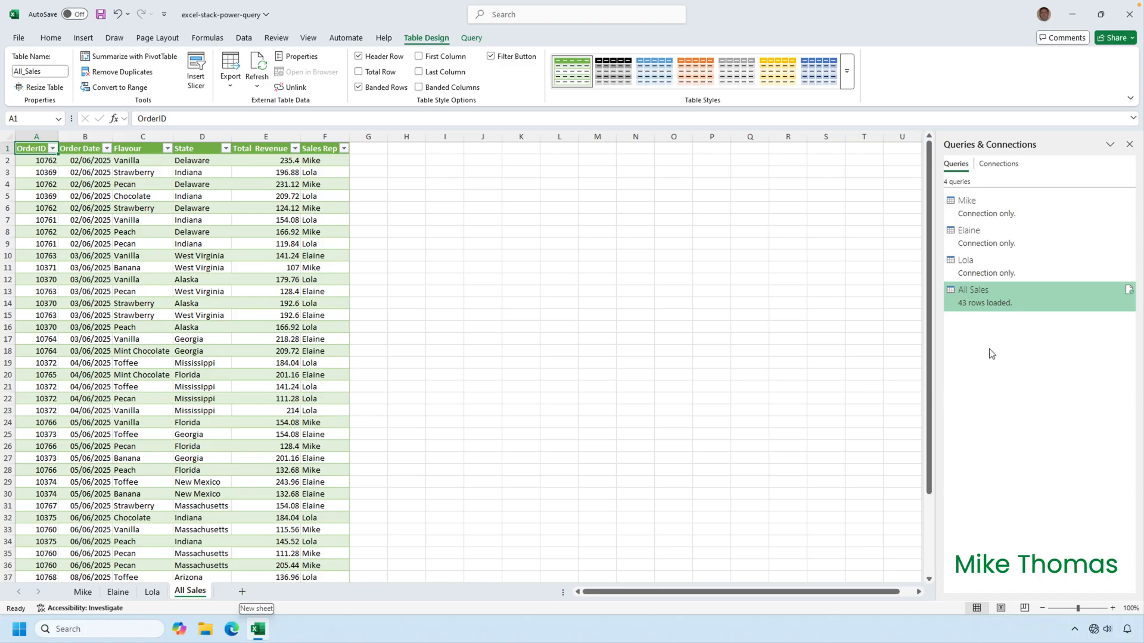
left_click(1130, 145)
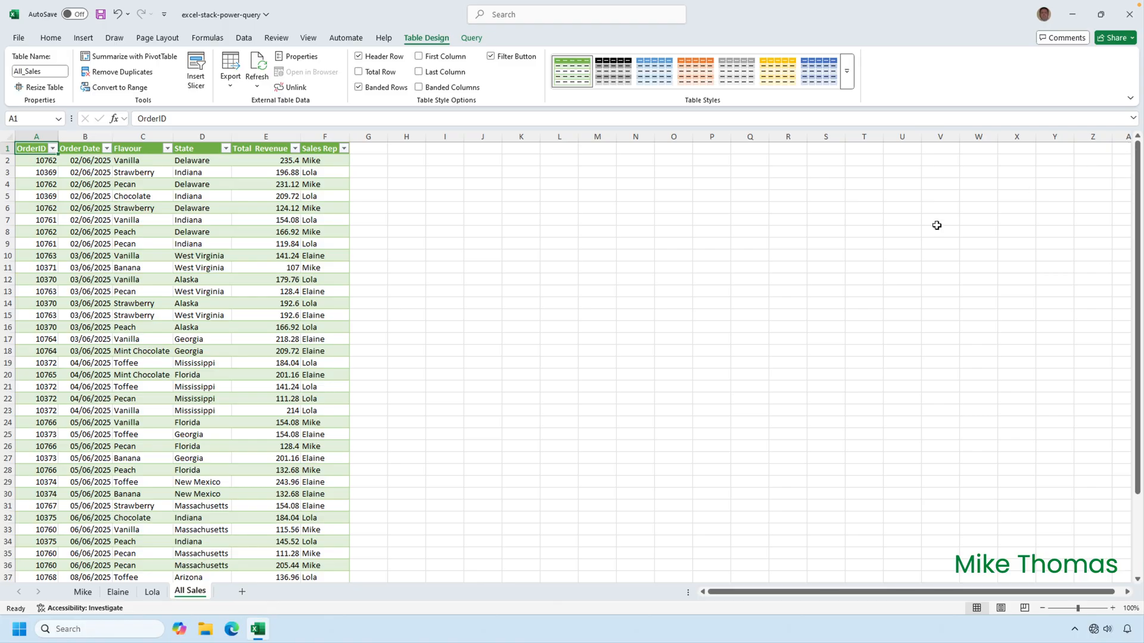
On the first sales rep's sheet, copy the table's last order row into row 17 directly below it
left_click(84, 592)
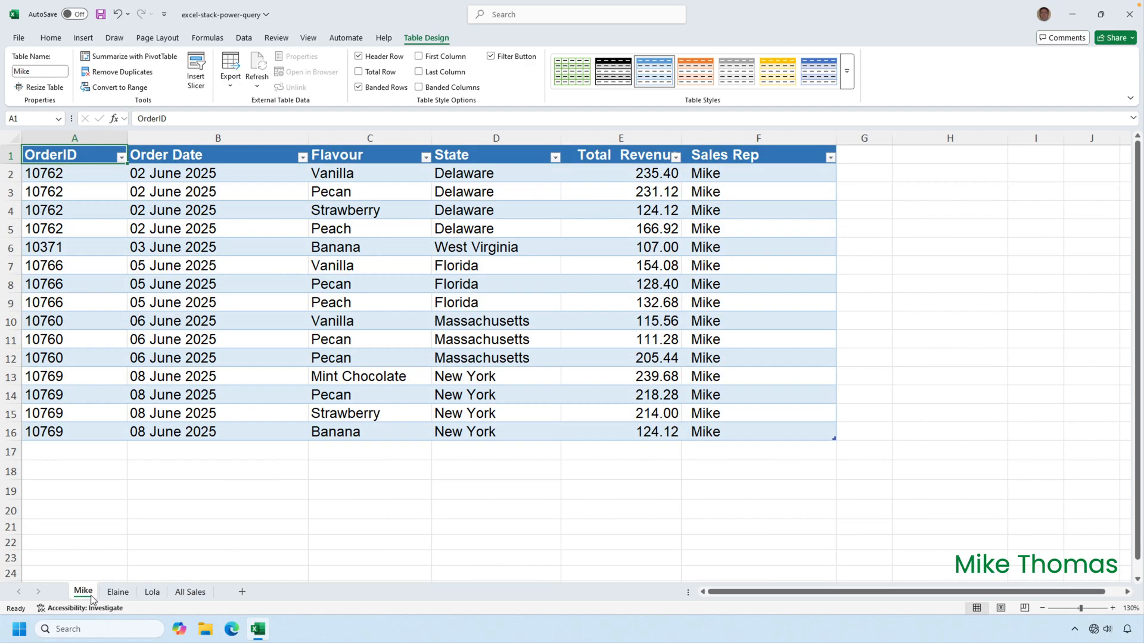
left_click(83, 432)
left_click_drag(83, 431, 759, 442)
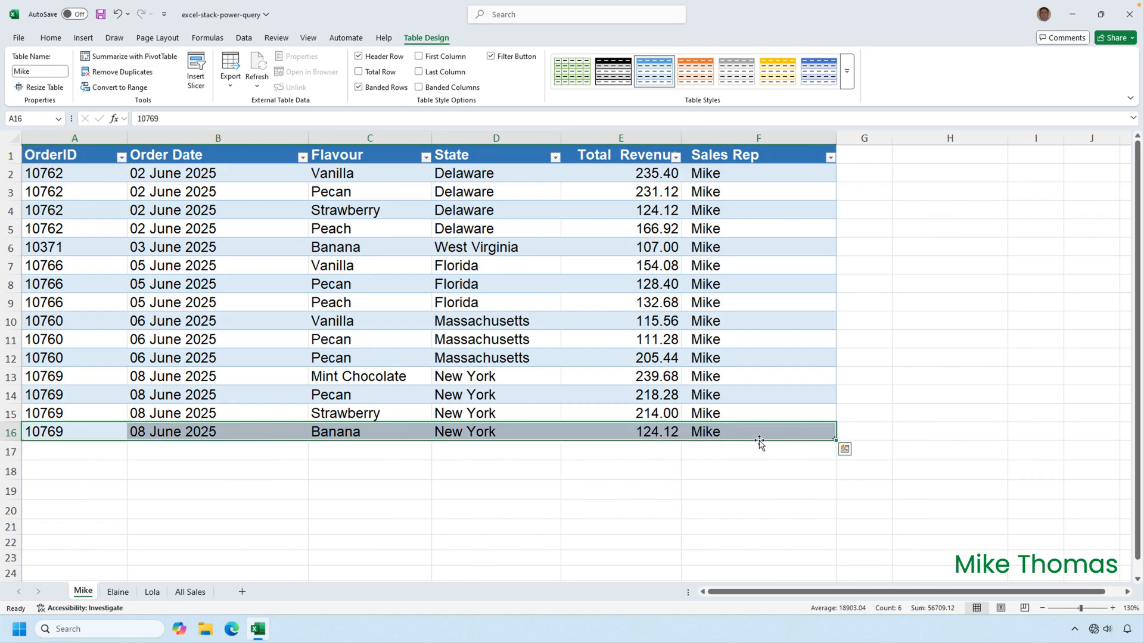
key("ctrl+c")
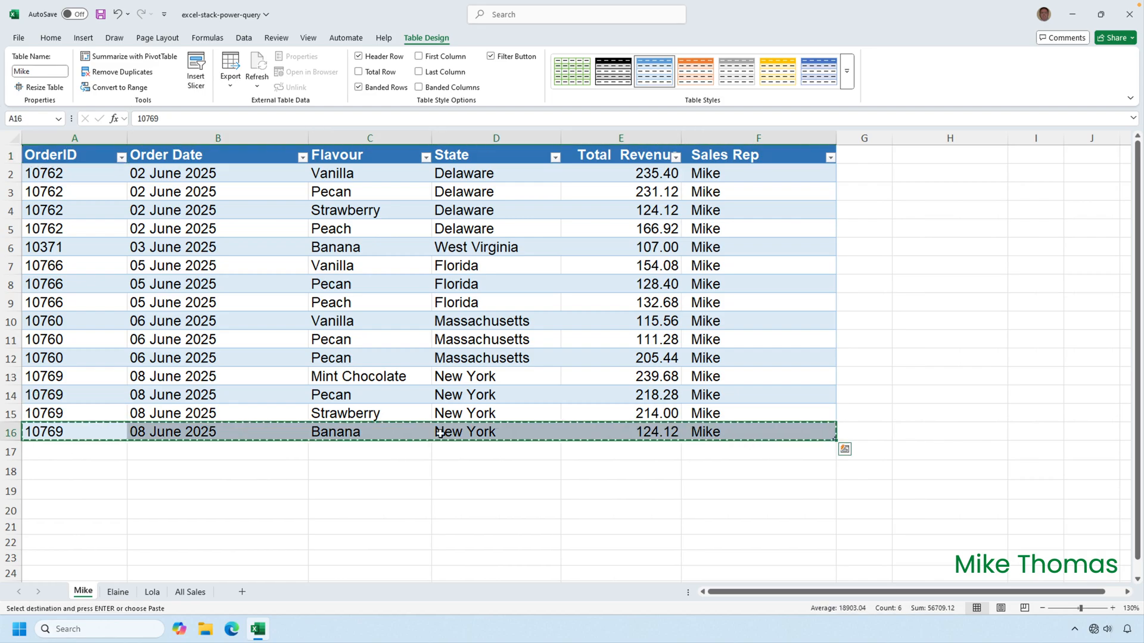
left_click(47, 451)
key("Return")
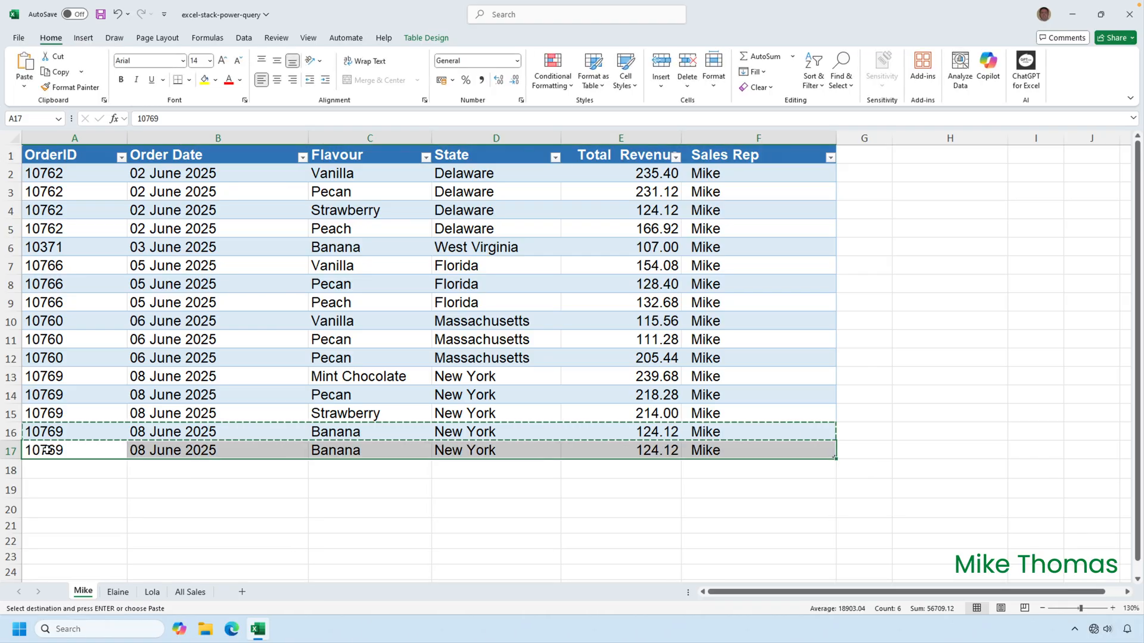
left_click(110, 487)
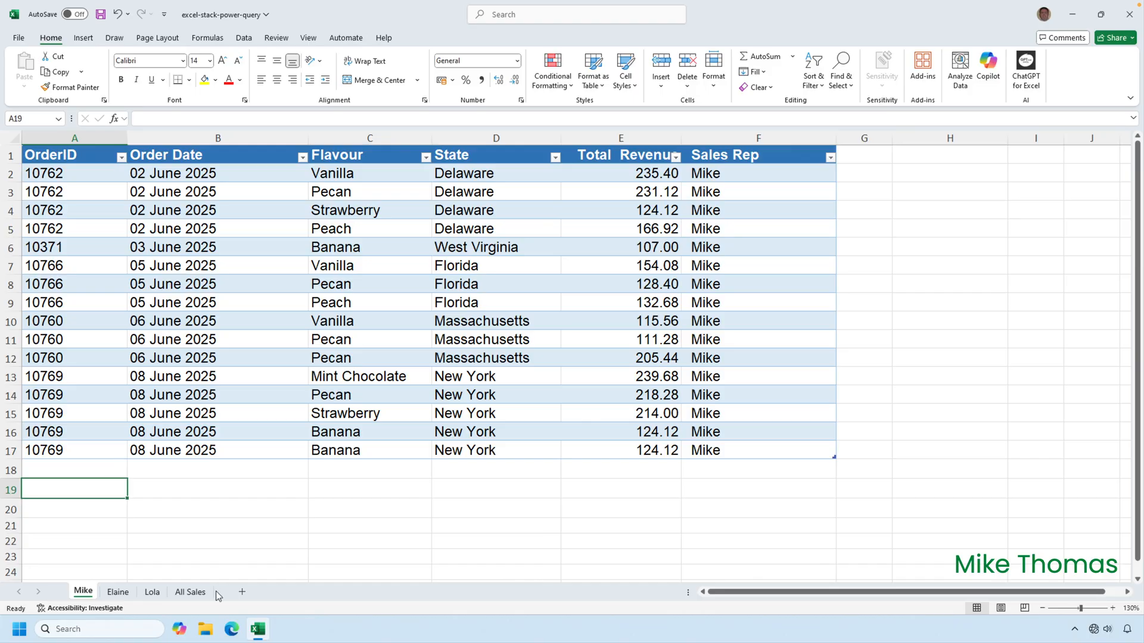
On the second sales rep's sheet, set the first order's Total Revenue in E2 to 200
left_click(119, 592)
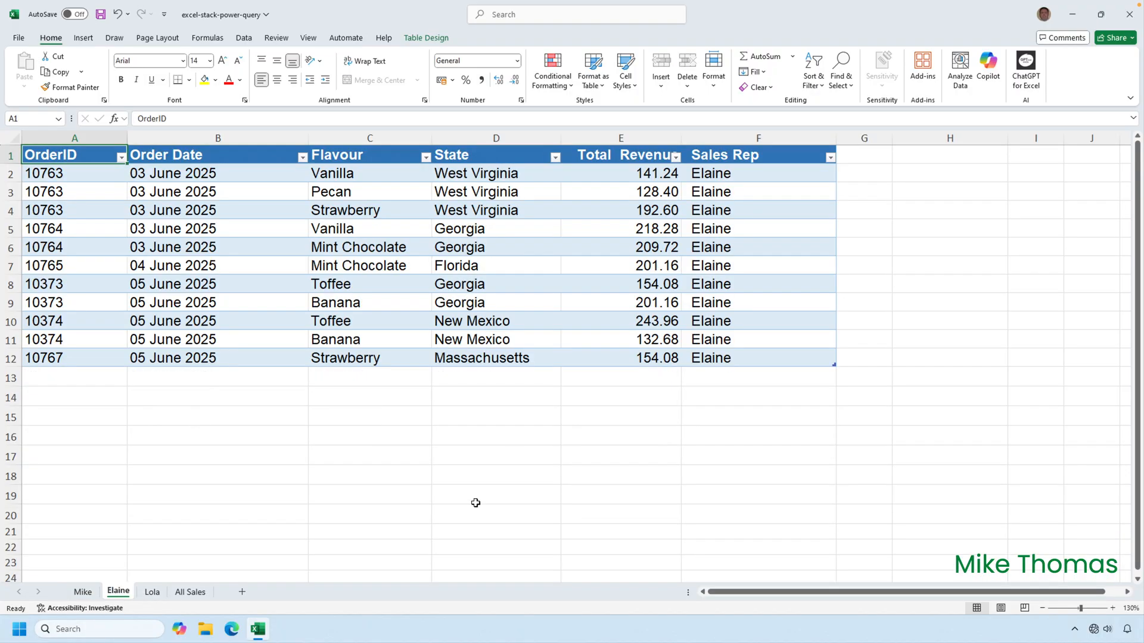
left_click(673, 176)
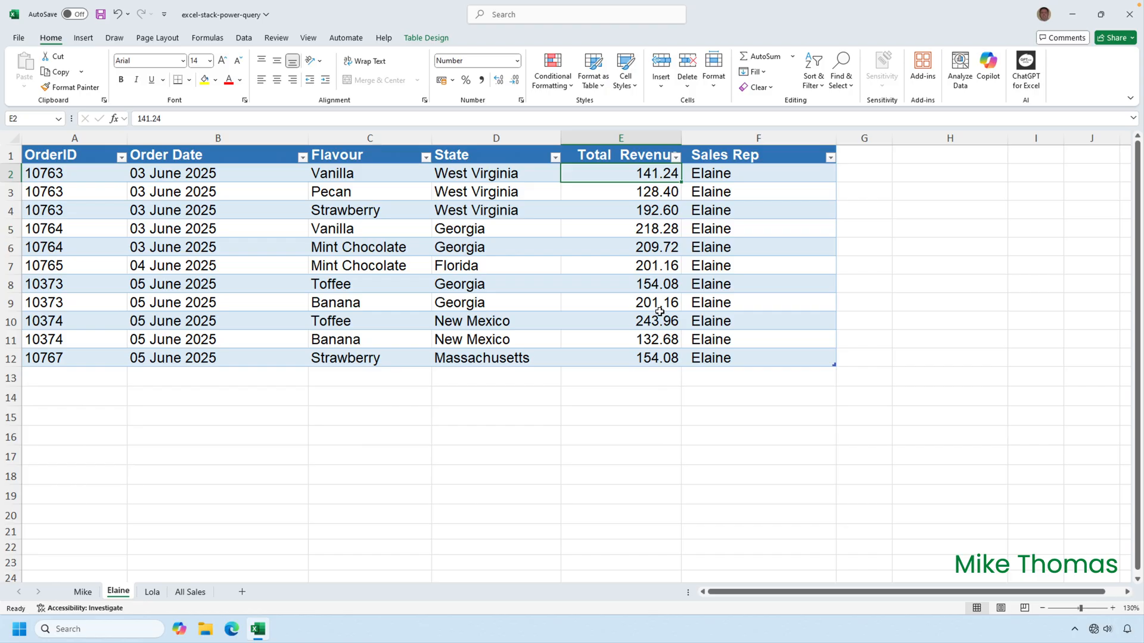
type("200")
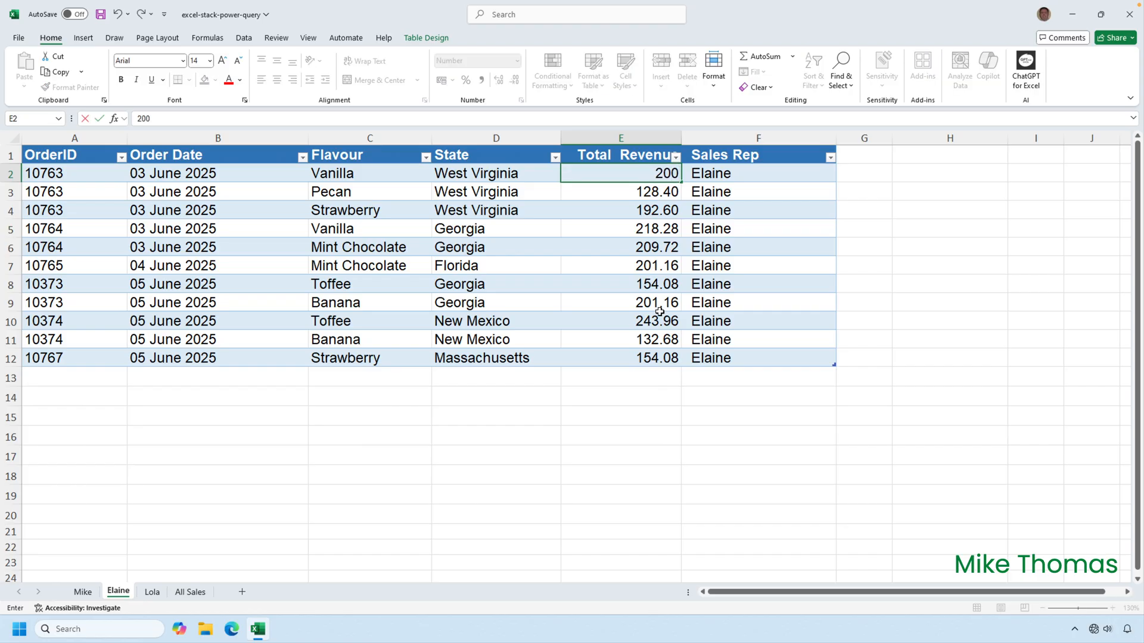
key("Return")
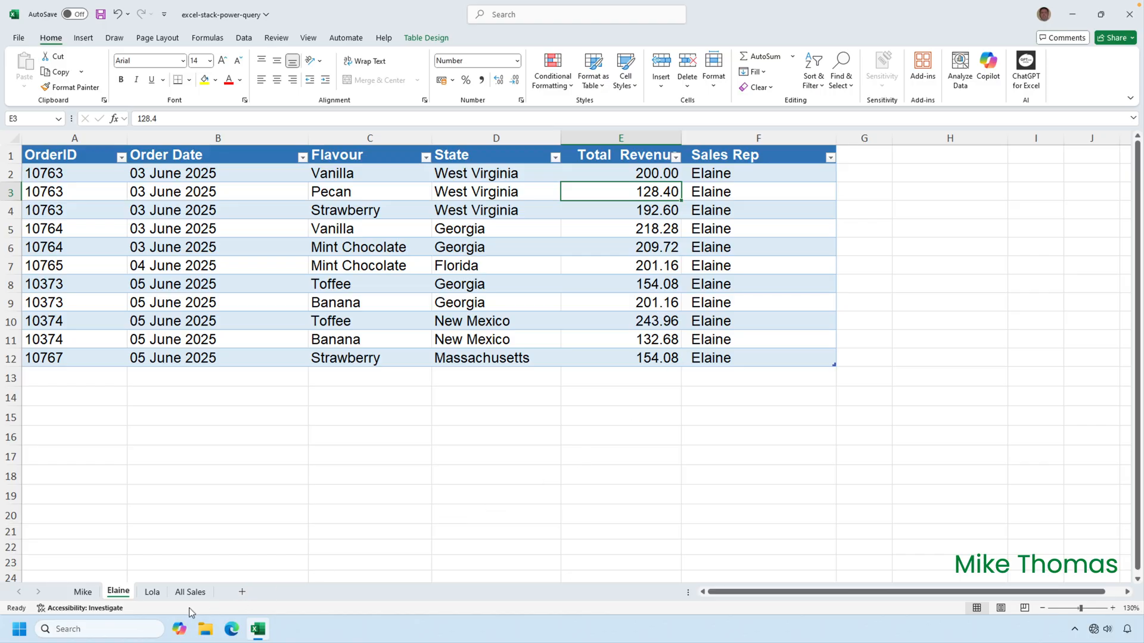
Refresh the All Sales table from its source tables and check it down to its last rows
left_click(186, 592)
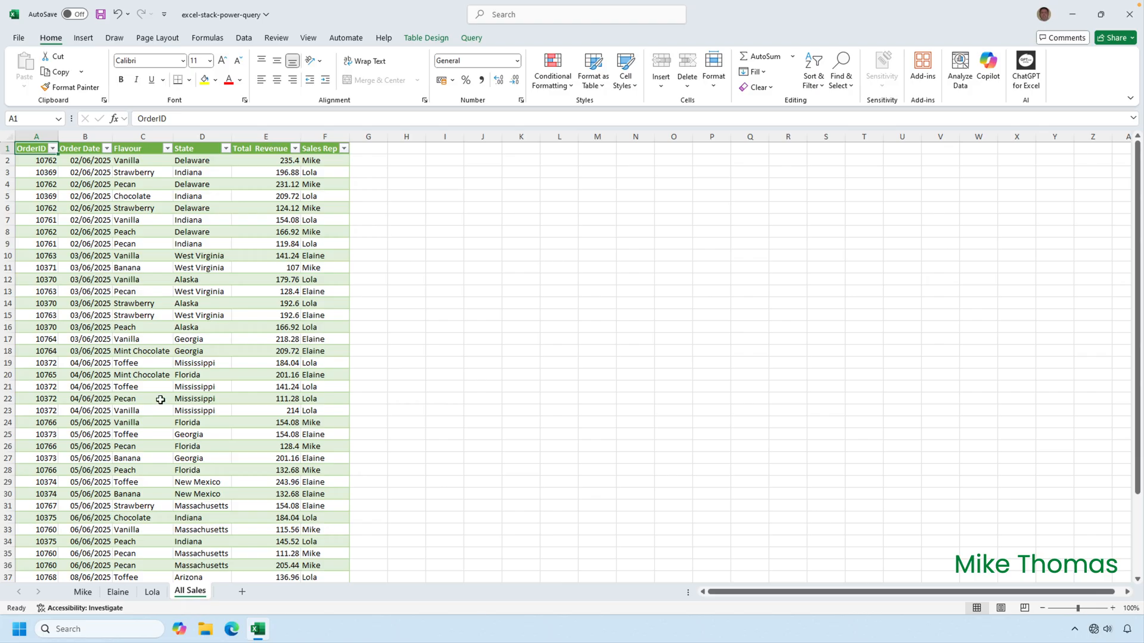
right_click(173, 330)
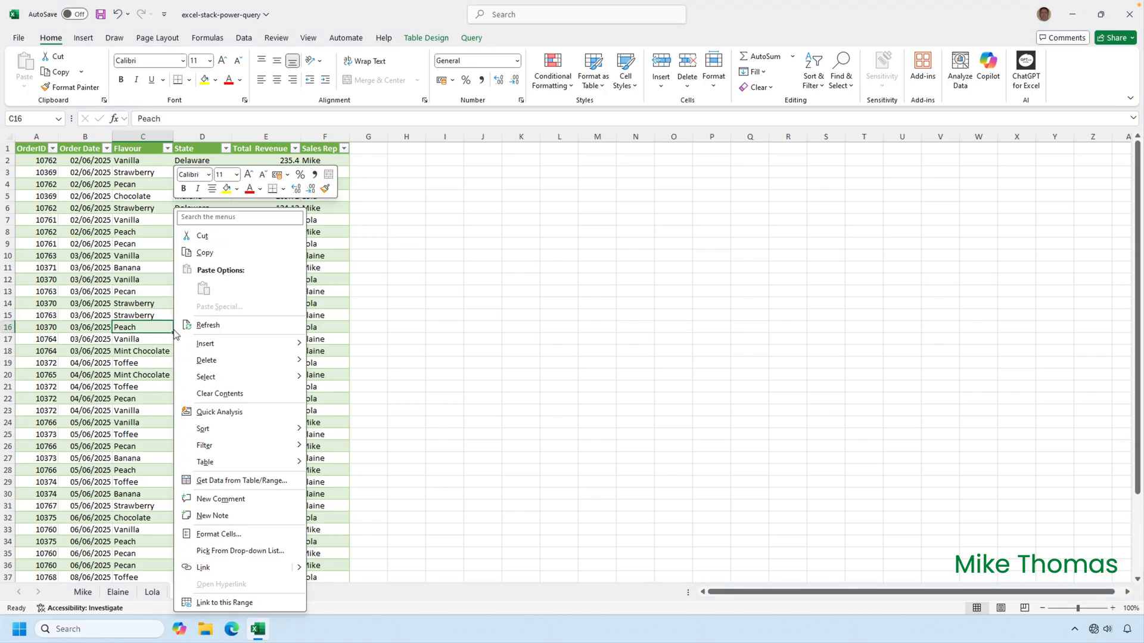
left_click(209, 325)
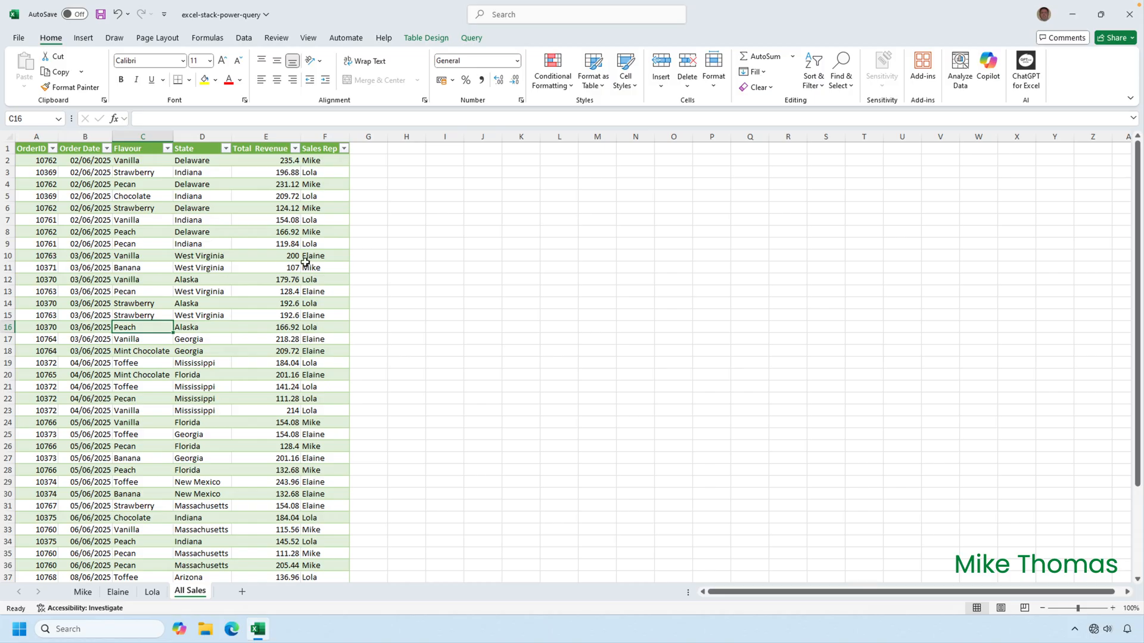
scroll(369, 356, "down", 1)
scroll(369, 357, "down", 2)
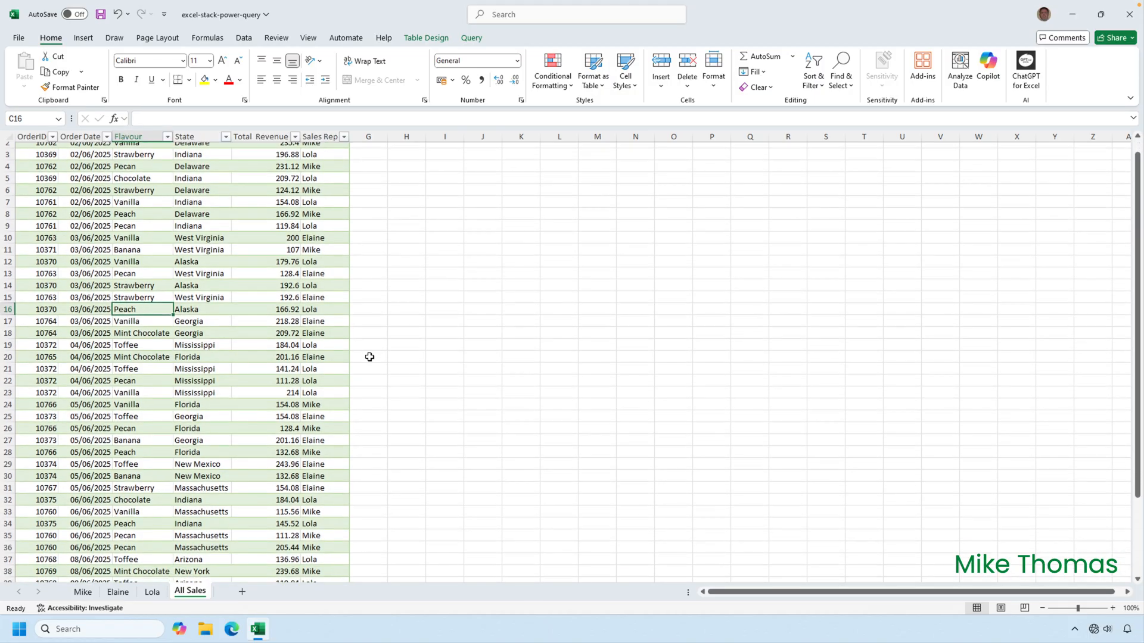
scroll(370, 356, "down", 3)
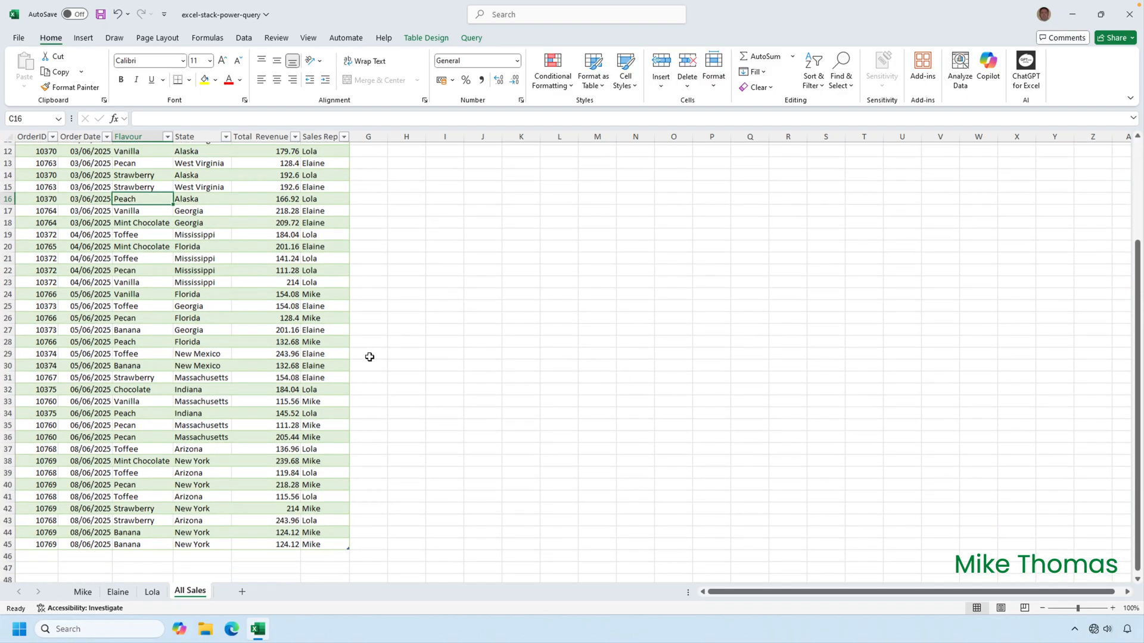